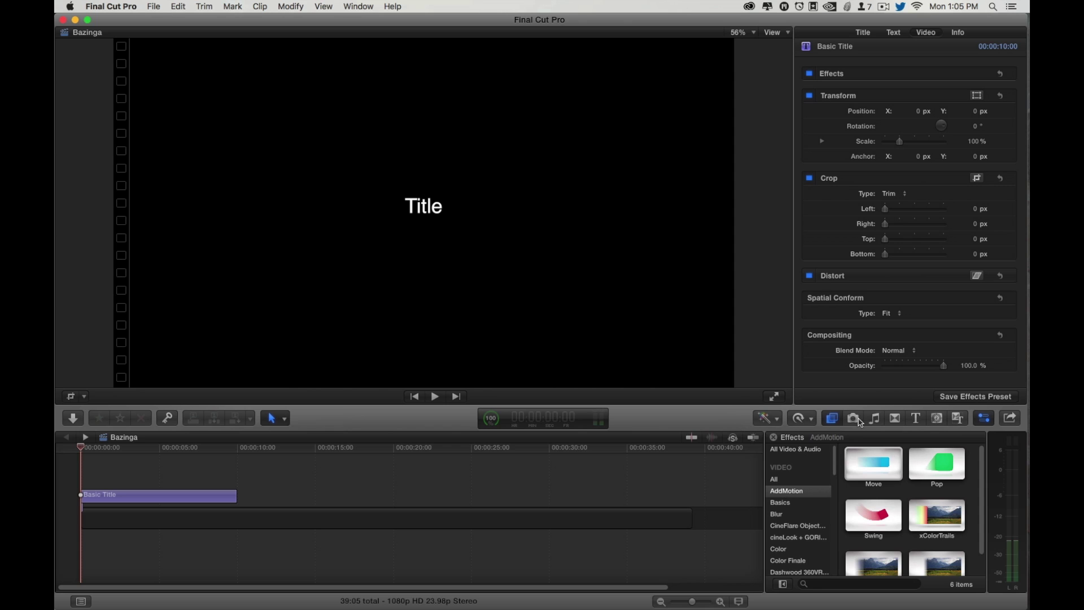
- Apply the Move effect from the AddMotion category to the Basic Title clip
left_click(838, 425)
left_click(841, 421)
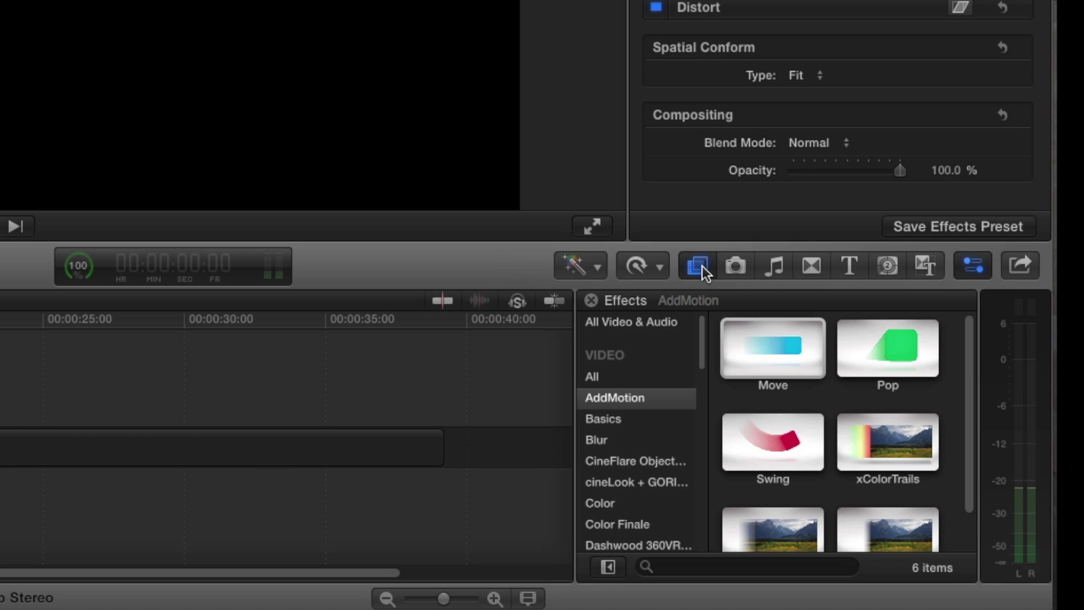
left_click(610, 400)
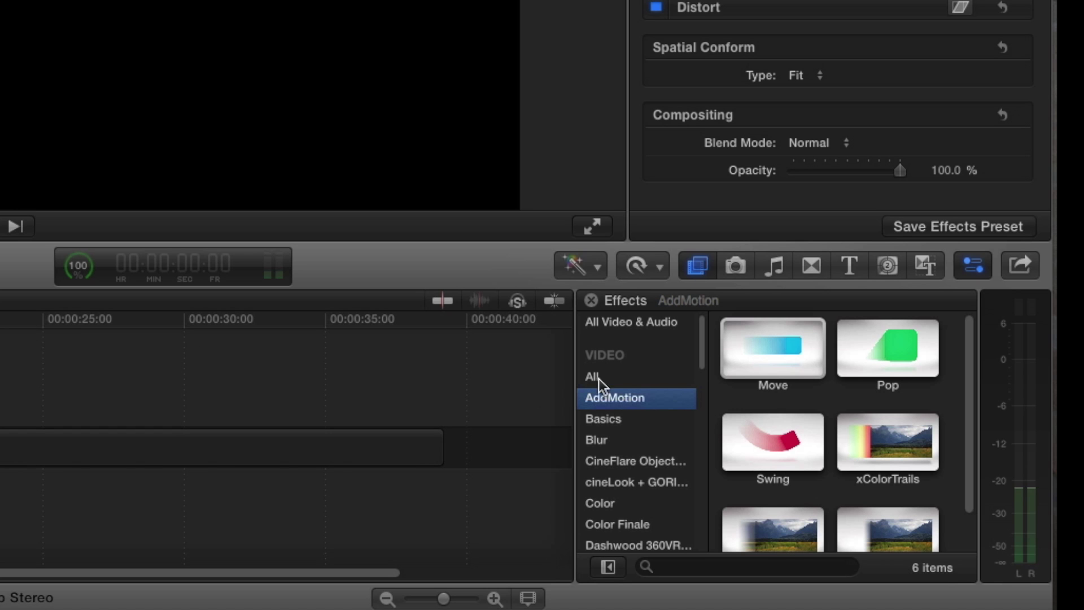
left_click_drag(796, 359, 0, 407)
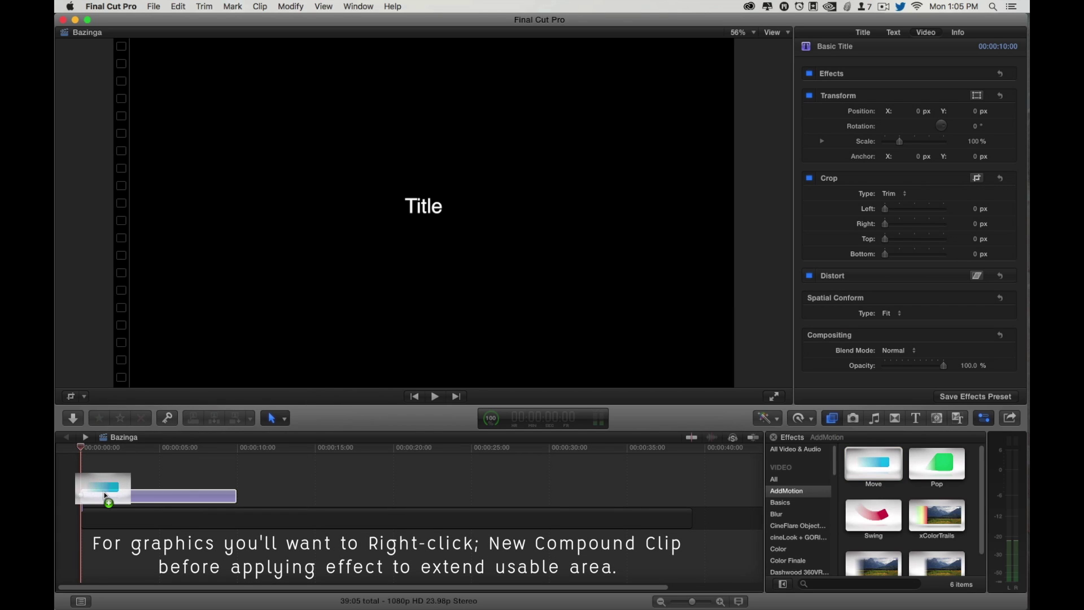
left_click_drag(105, 496, 163, 503)
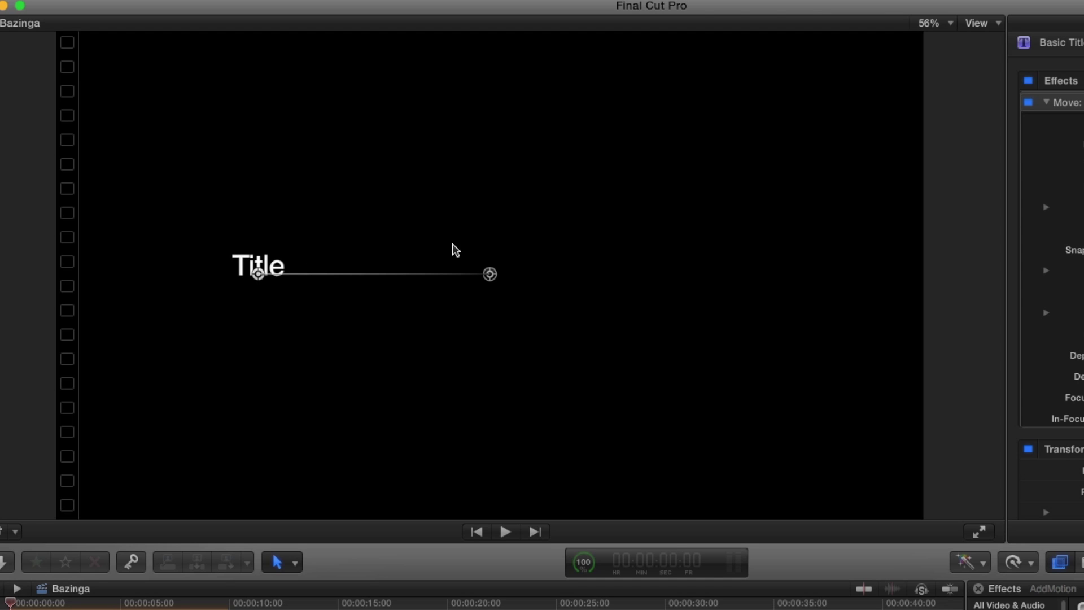
- Switch the viewer's editing tool from Crop to Transform and activate the Move effect so its on-screen controls can be used
left_click(3, 532)
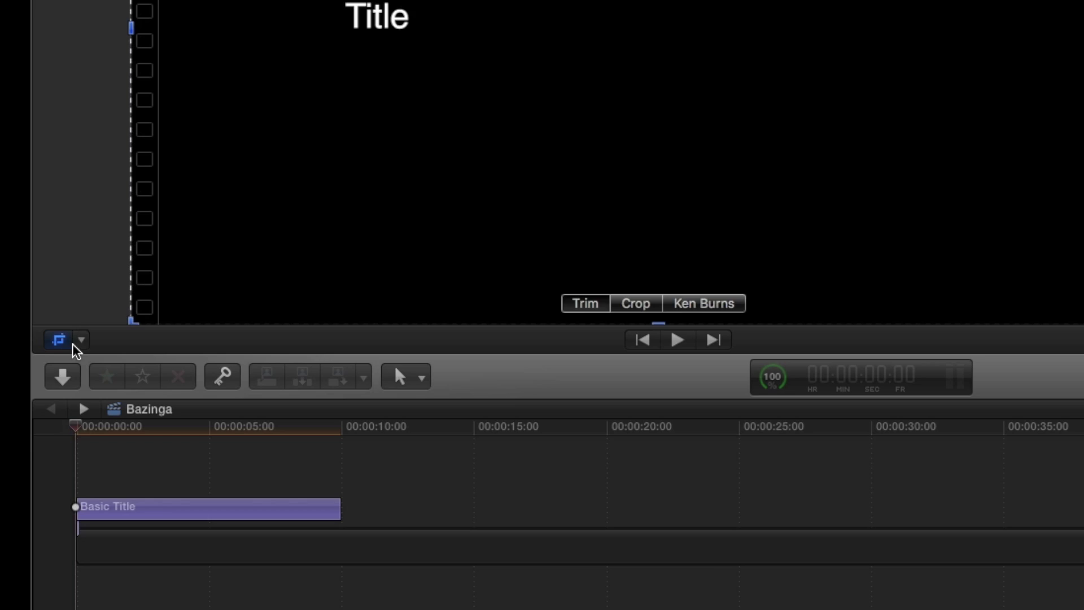
left_click(79, 399)
left_click(85, 395)
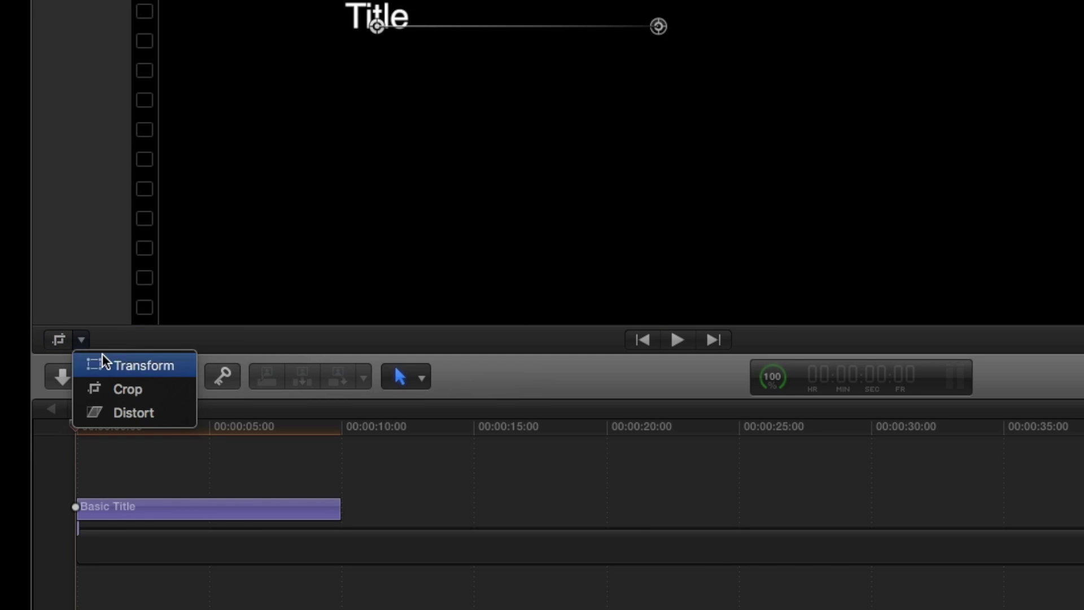
left_click(102, 363)
left_click(69, 340)
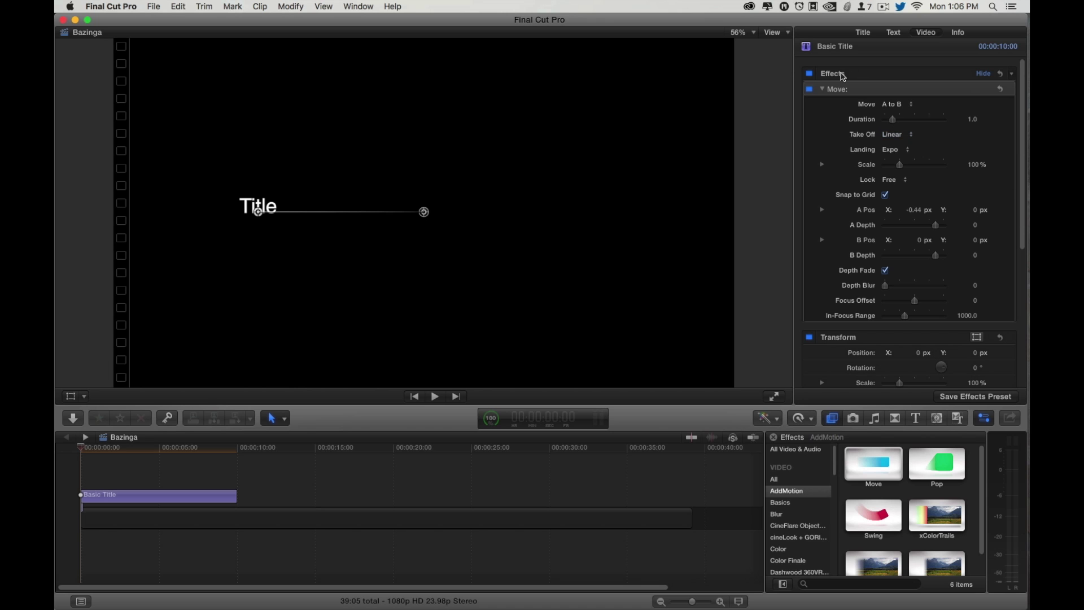
left_click(868, 77)
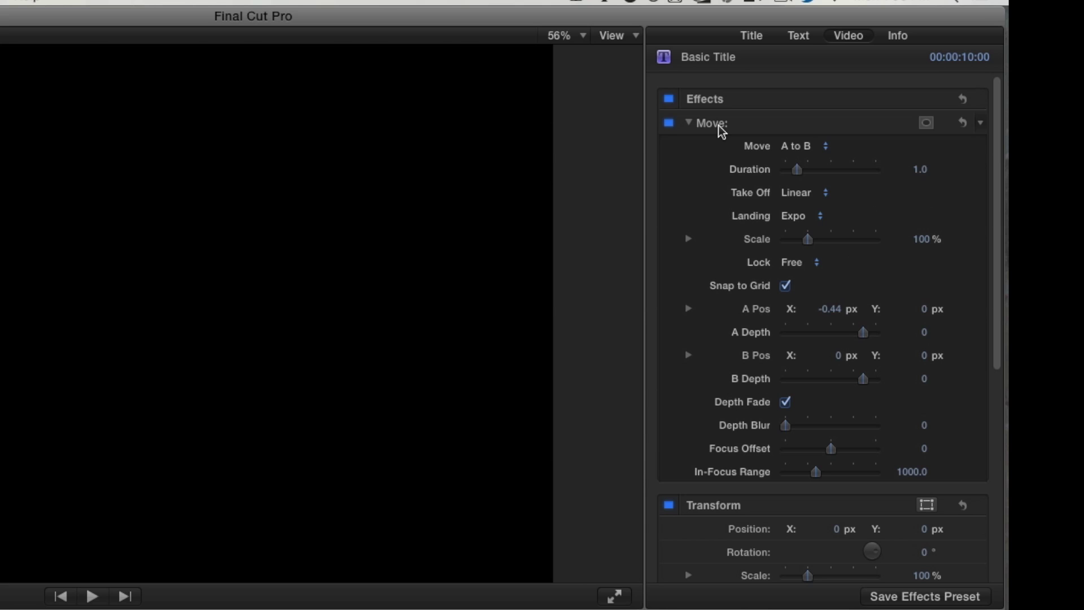
left_click(844, 92)
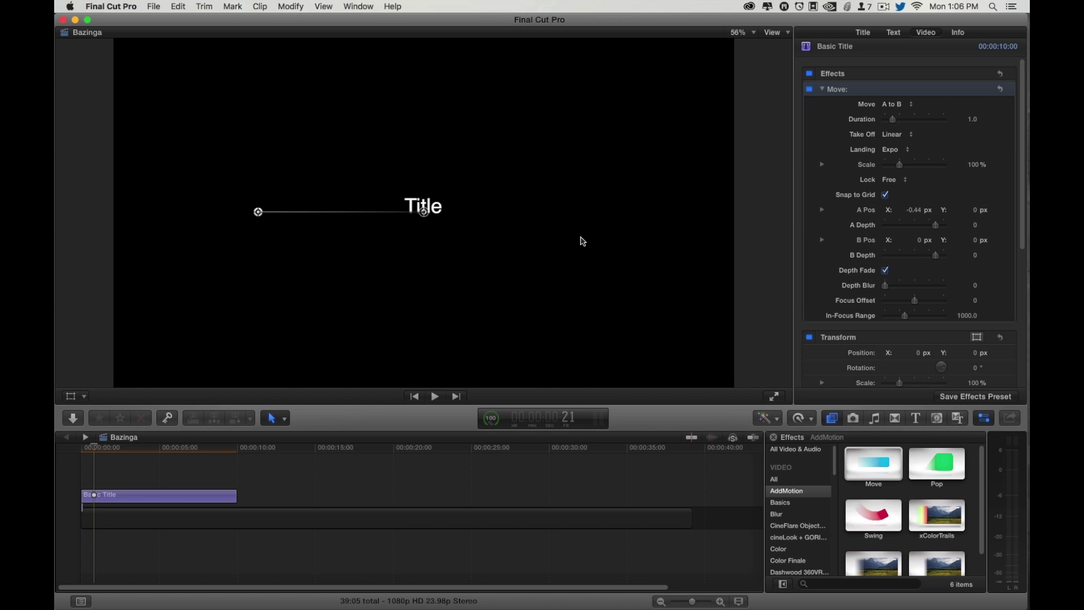
- Place the Move effect's start point at about X -0.68, Y 0.19 and its end point at about X 0.67, Y 0.33
left_click(259, 212)
mouse_move(258, 222)
left_mouse_down()
mouse_move(243, 230)
mouse_move(252, 215)
left_mouse_up()
left_click_drag(424, 212, 669, 96)
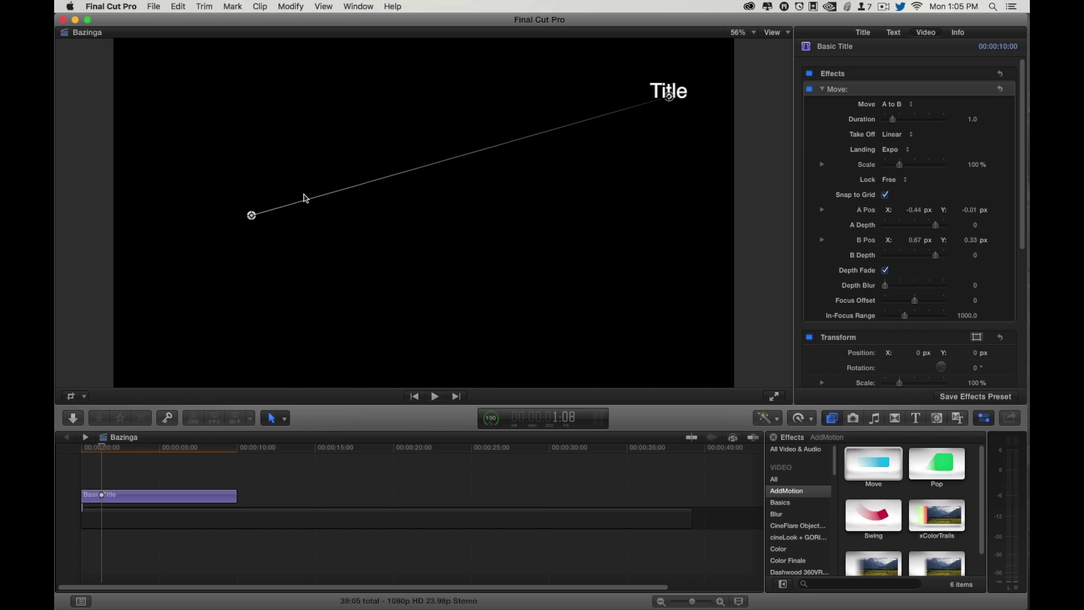
left_click_drag(246, 218, 165, 145)
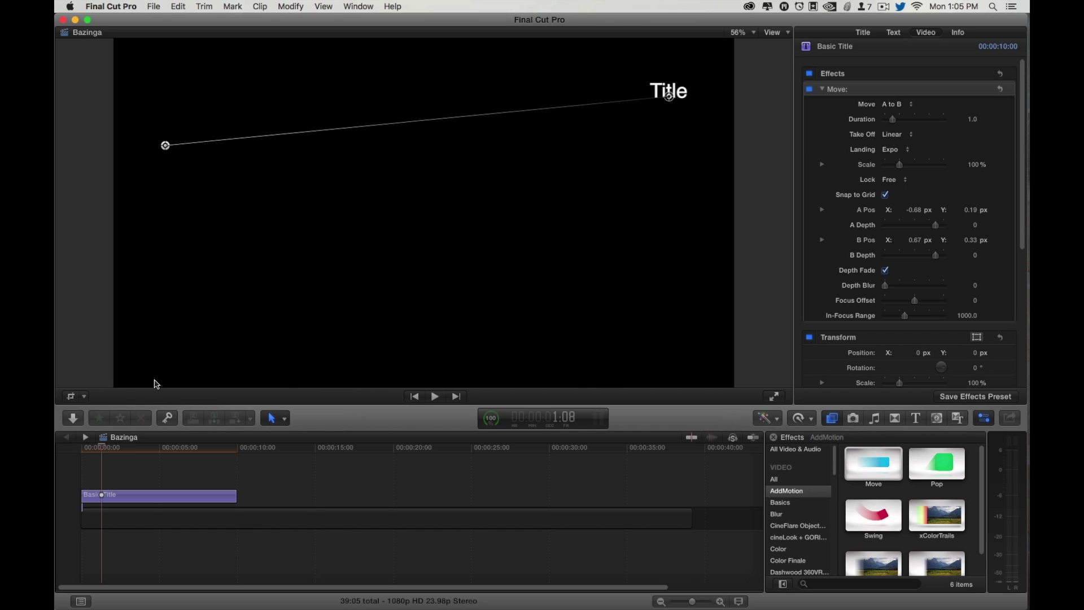
- Preview the title's movement from the beginning and reposition its start point past the frame's left edge, at about X -0.91, Y 0.1
left_click(73, 446)
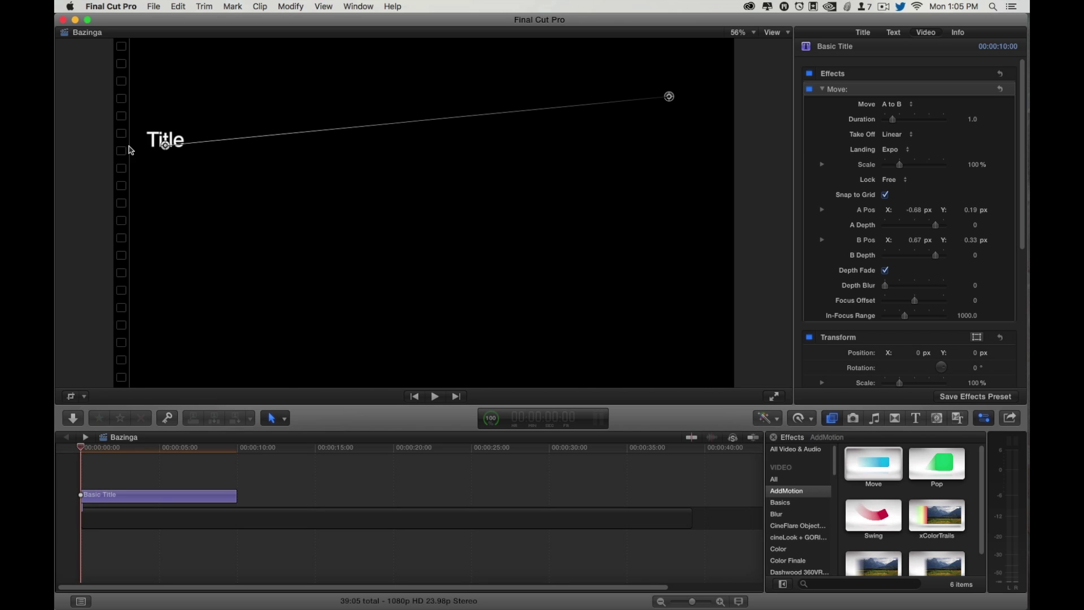
key("space")
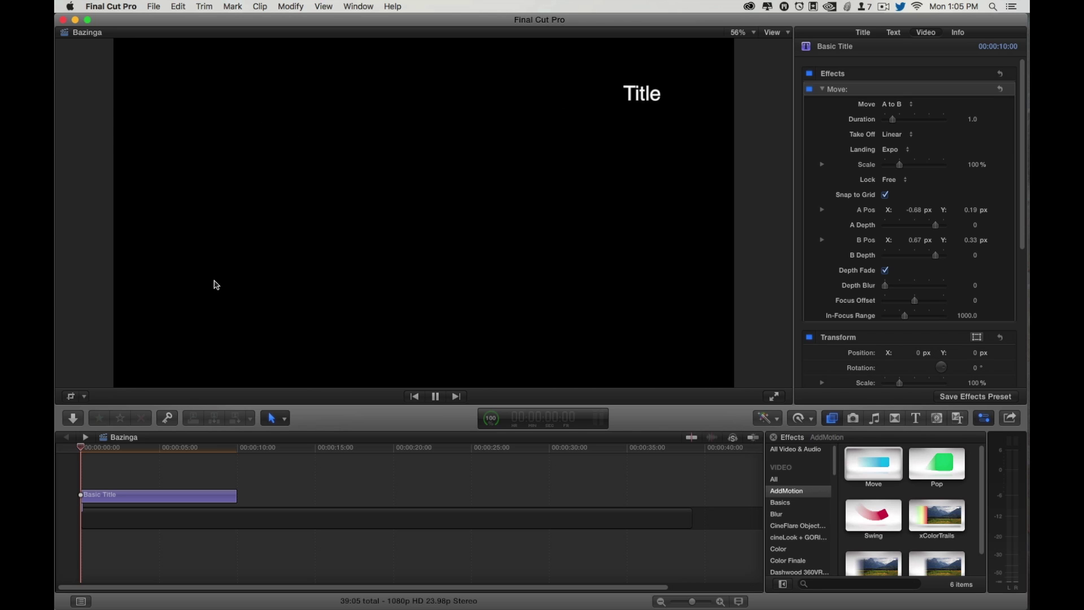
key("space")
left_click_drag(163, 146, 79, 177)
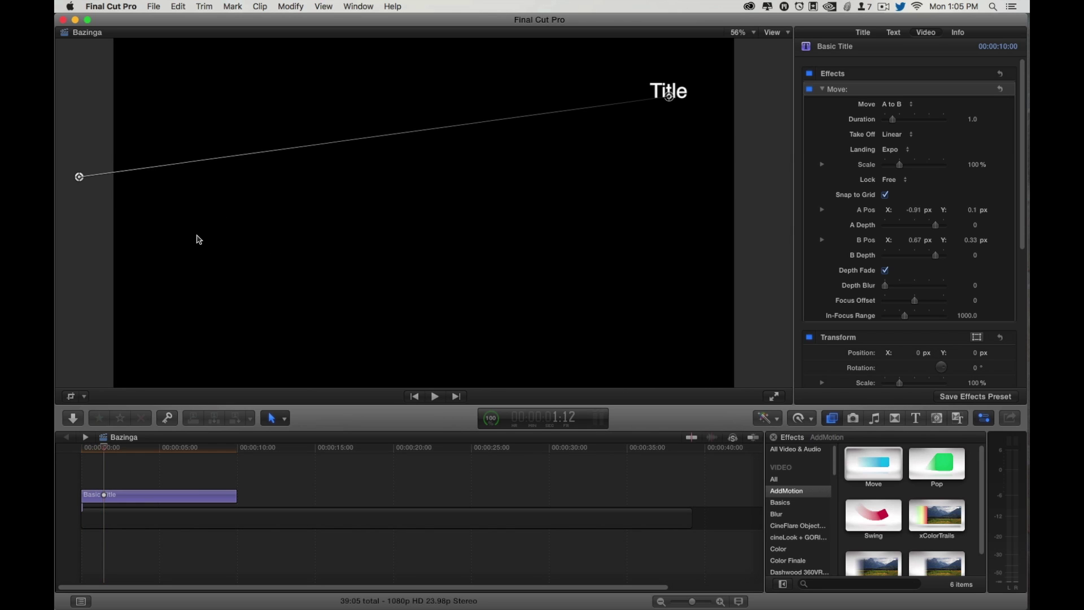
key("Home")
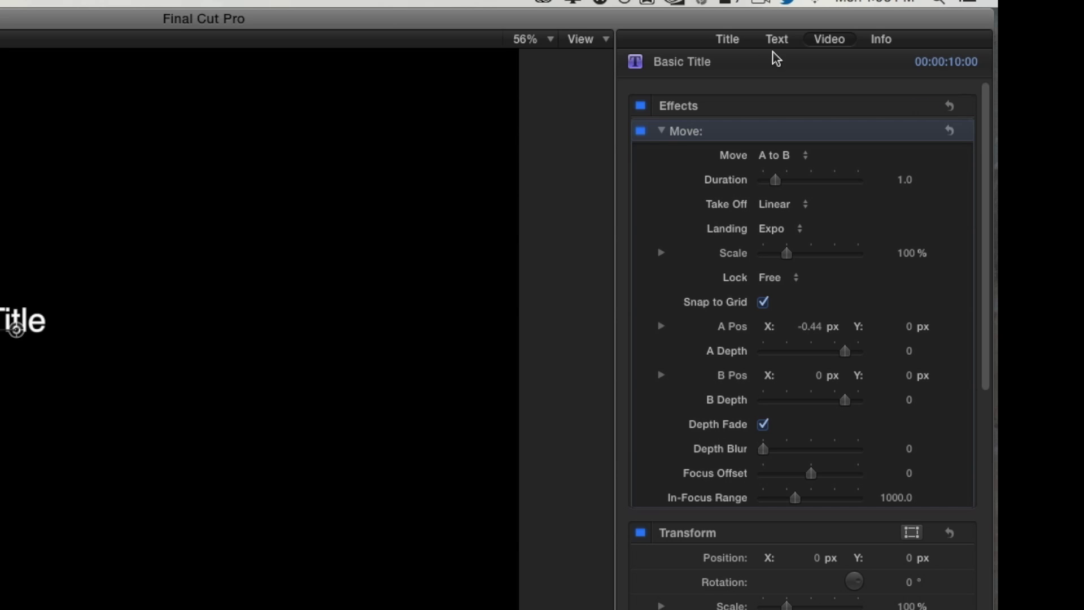
- Change the title text to BAZINGA and apply the Offset 2D text style
left_click(789, 37)
left_click(671, 130)
key("super+a")
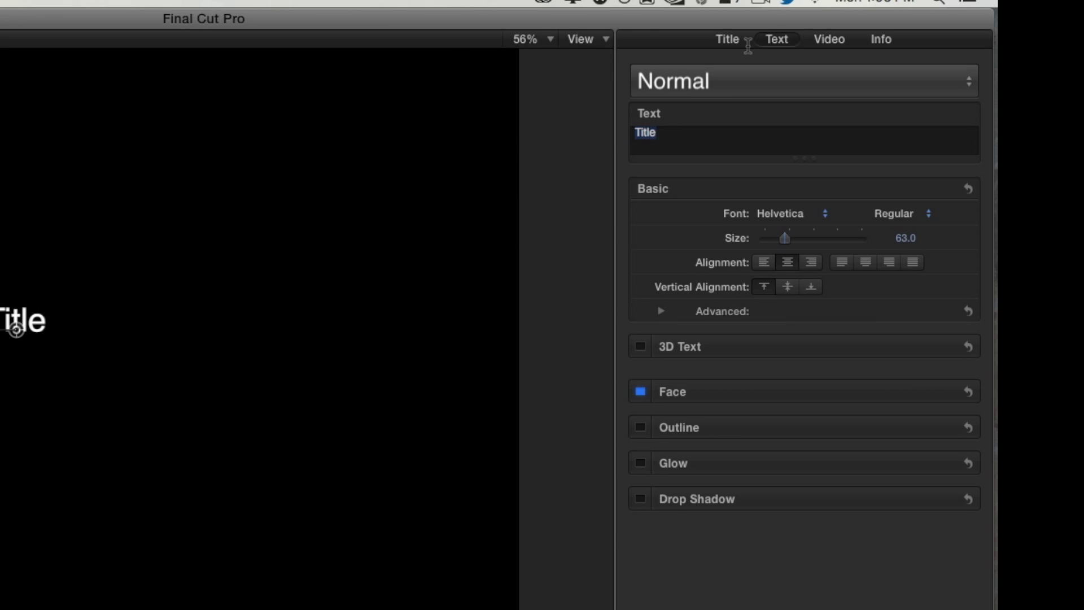
type("BAZINGA")
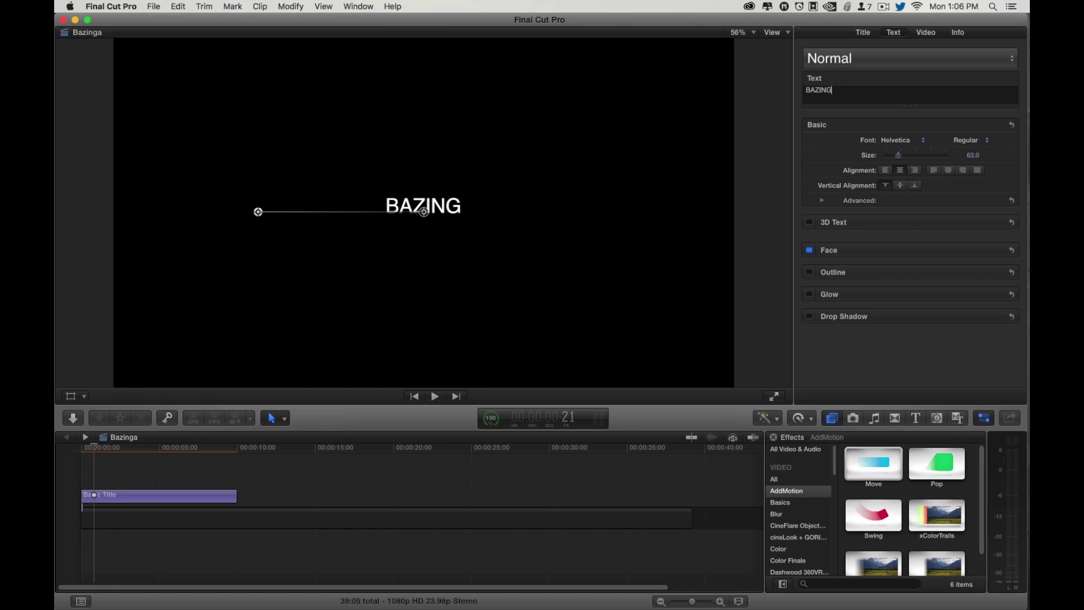
left_click(875, 66)
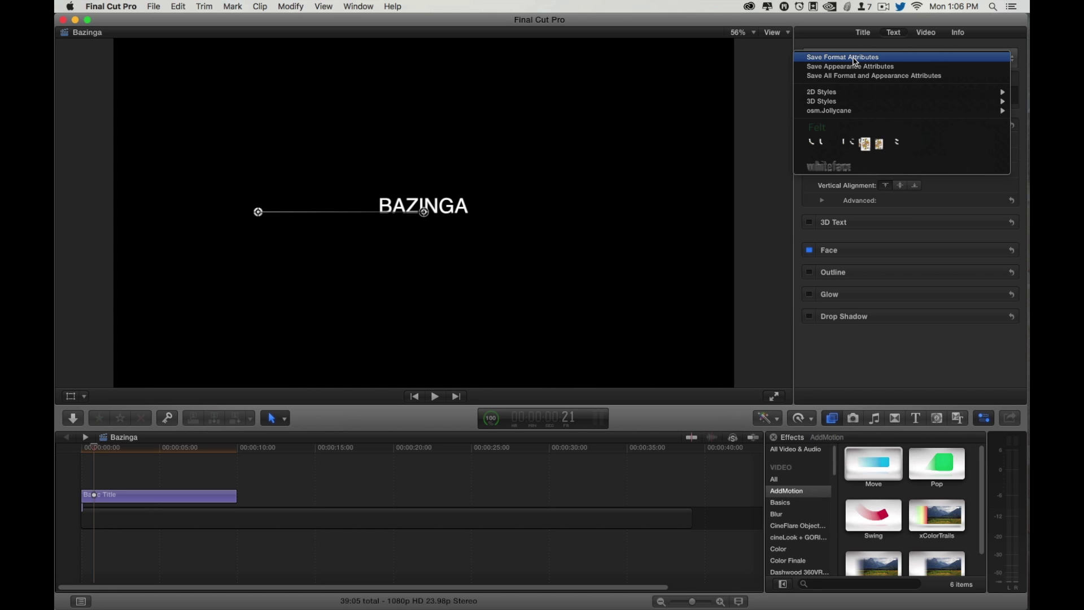
mouse_move(846, 91)
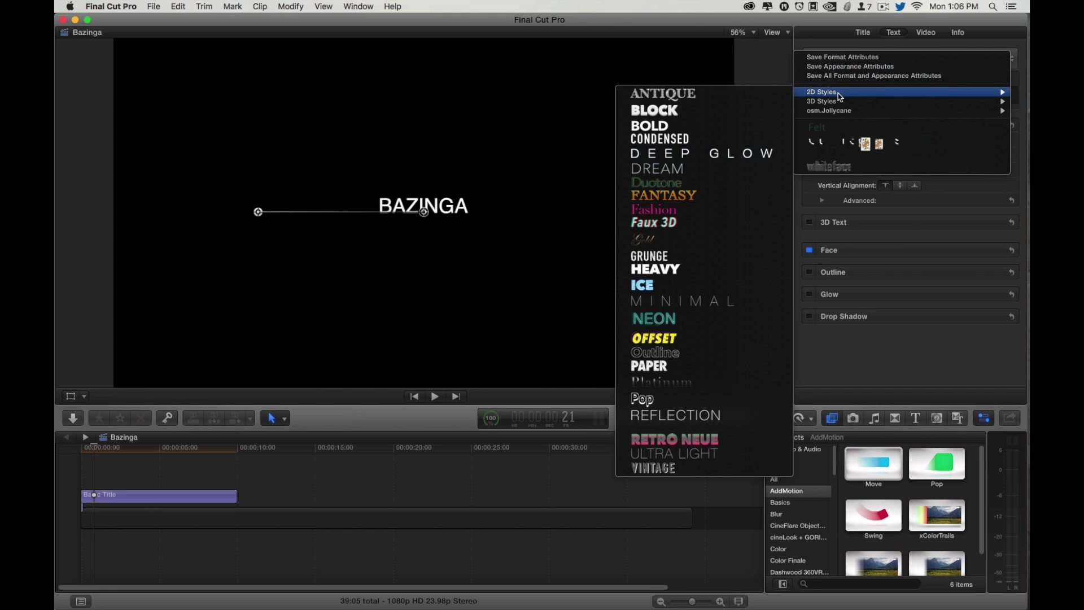
left_click(686, 339)
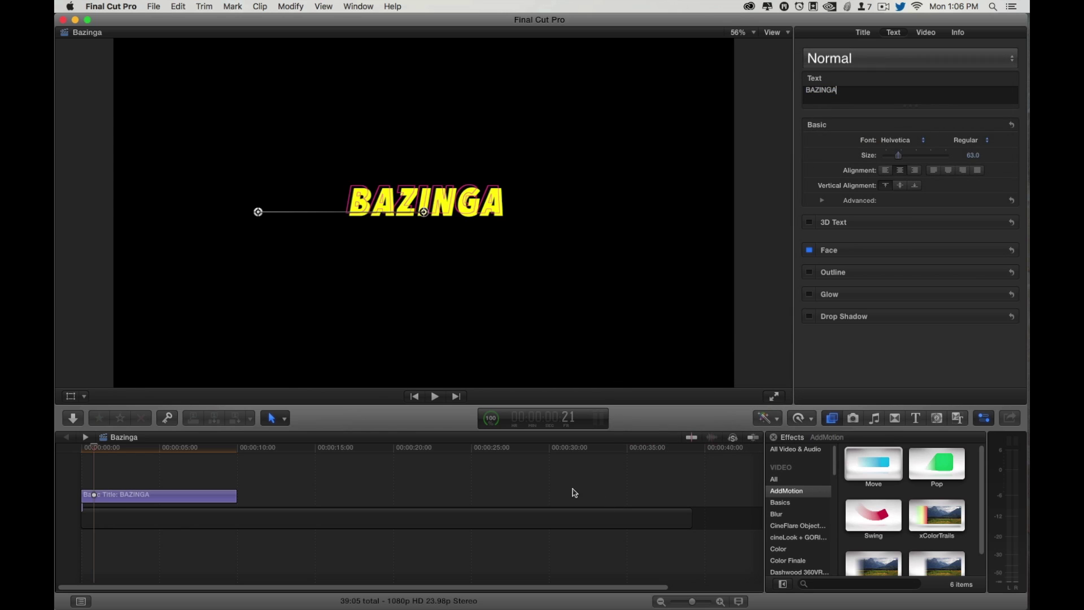
- At the first frame, move the Move effect's start point directly below its end point so the title travels vertically upward
key("Home")
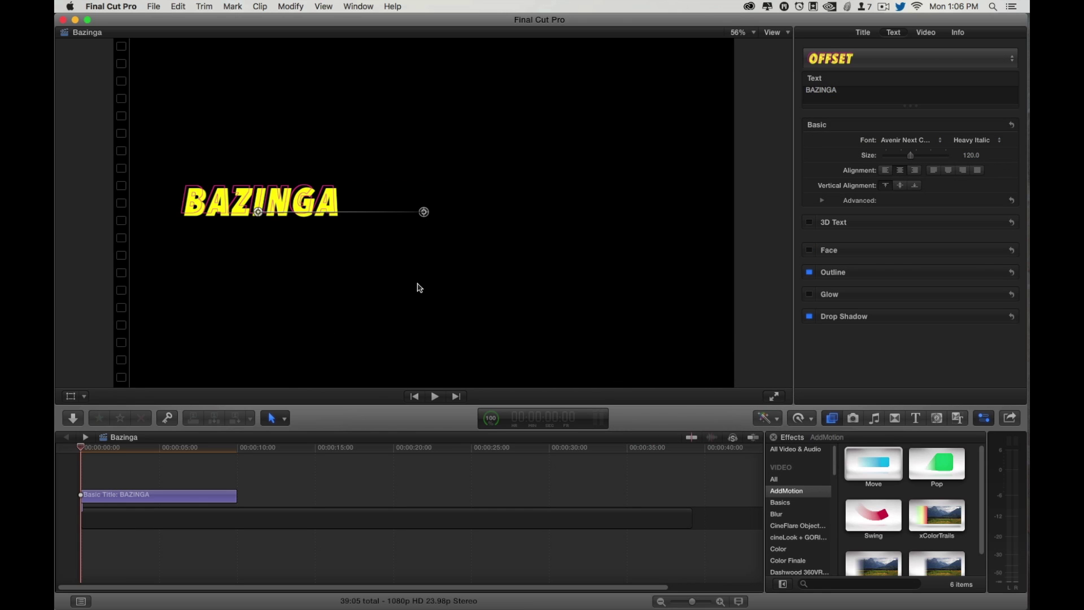
left_click_drag(264, 214, 427, 281)
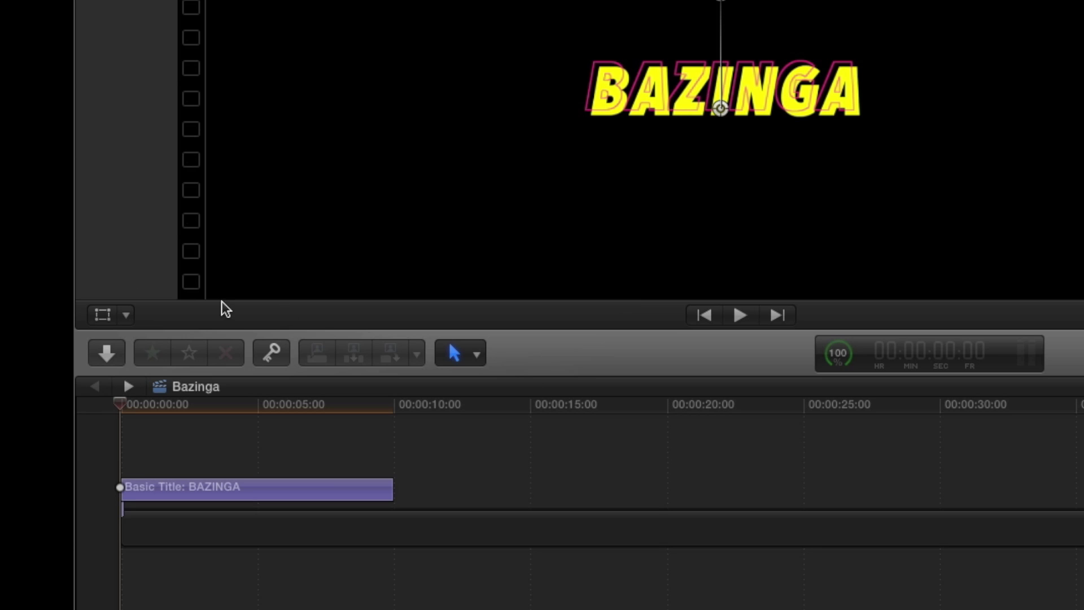
- Crop the title's lower edge up to just beneath the text's final position, preview the reveal and finish cropping
left_click(128, 315)
left_click(145, 365)
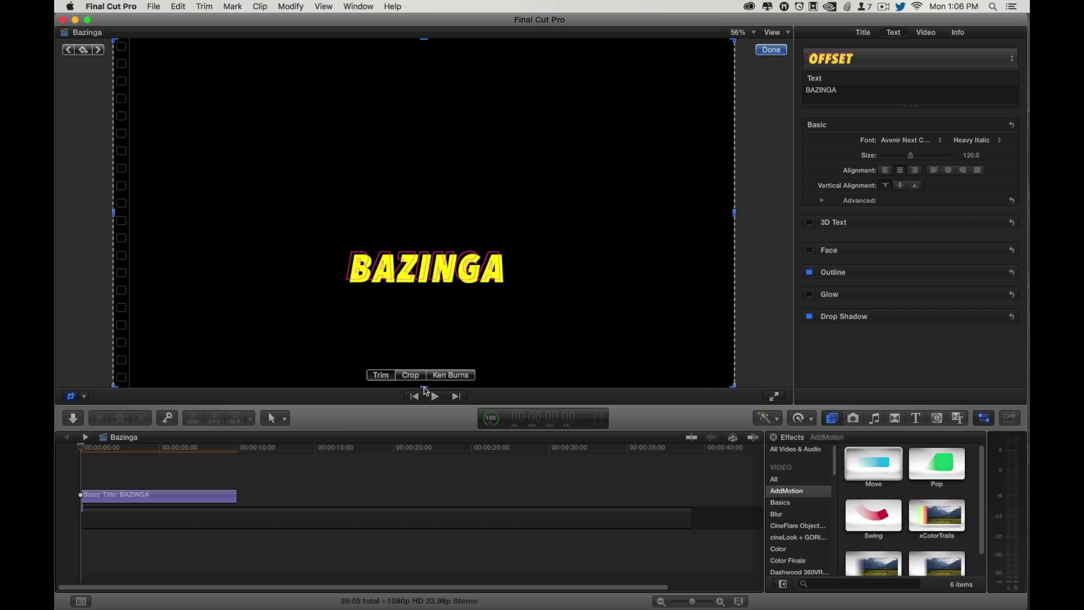
left_click_drag(424, 388, 450, 237)
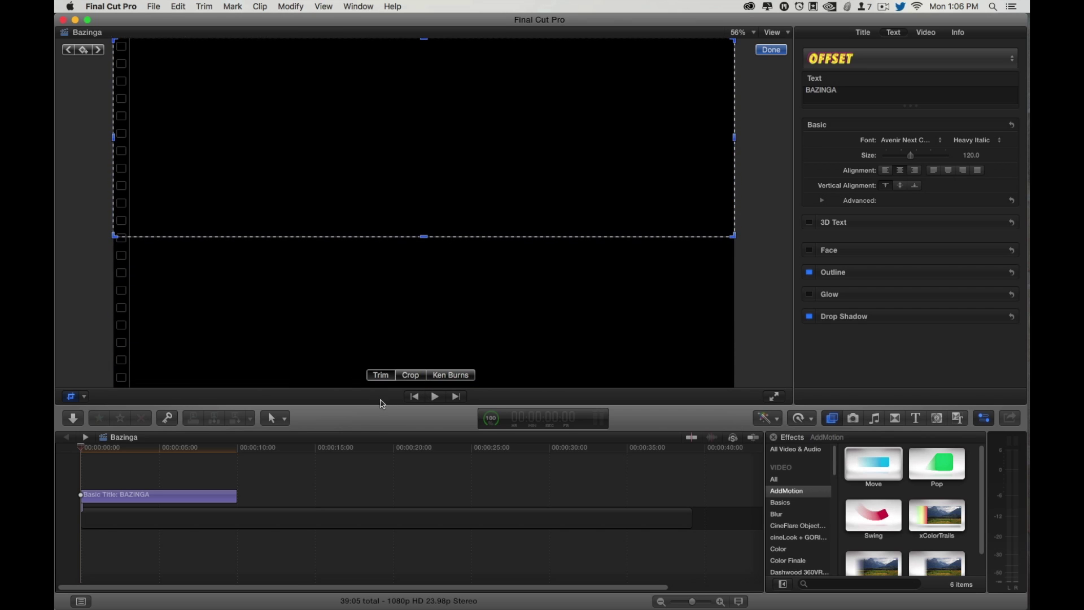
key("space")
key("space")
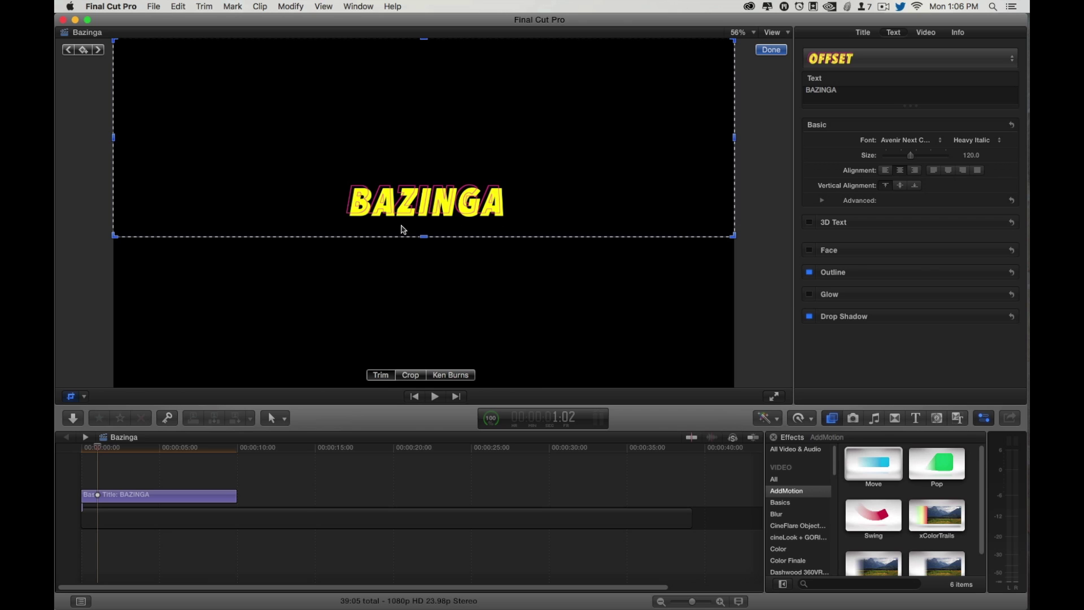
left_click(771, 51)
- Try the Ice and Minimal 2D text styles on the BAZINGA title
left_click(874, 63)
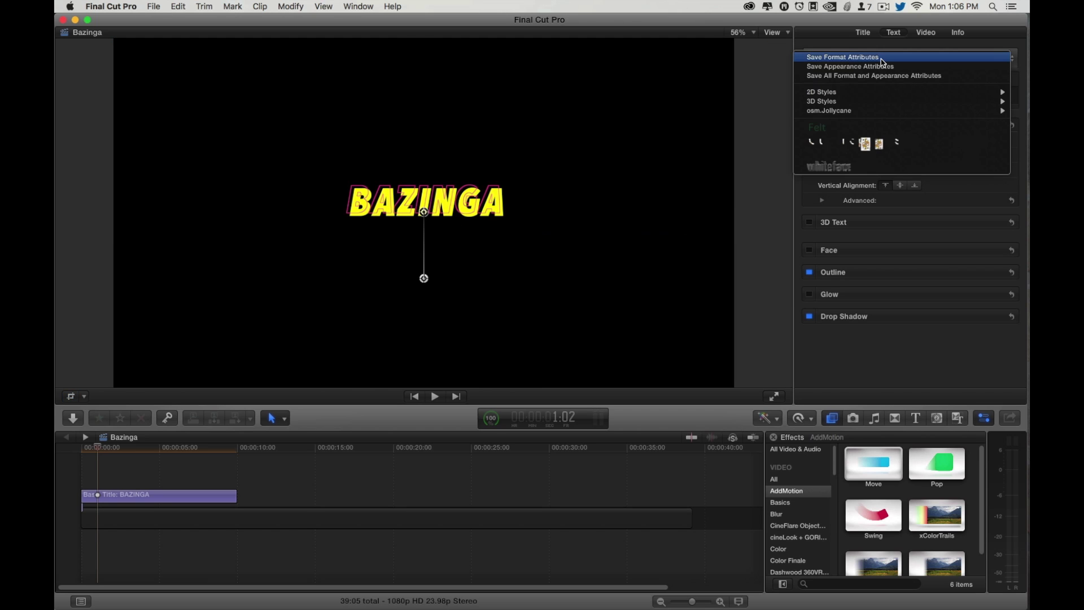
mouse_move(853, 95)
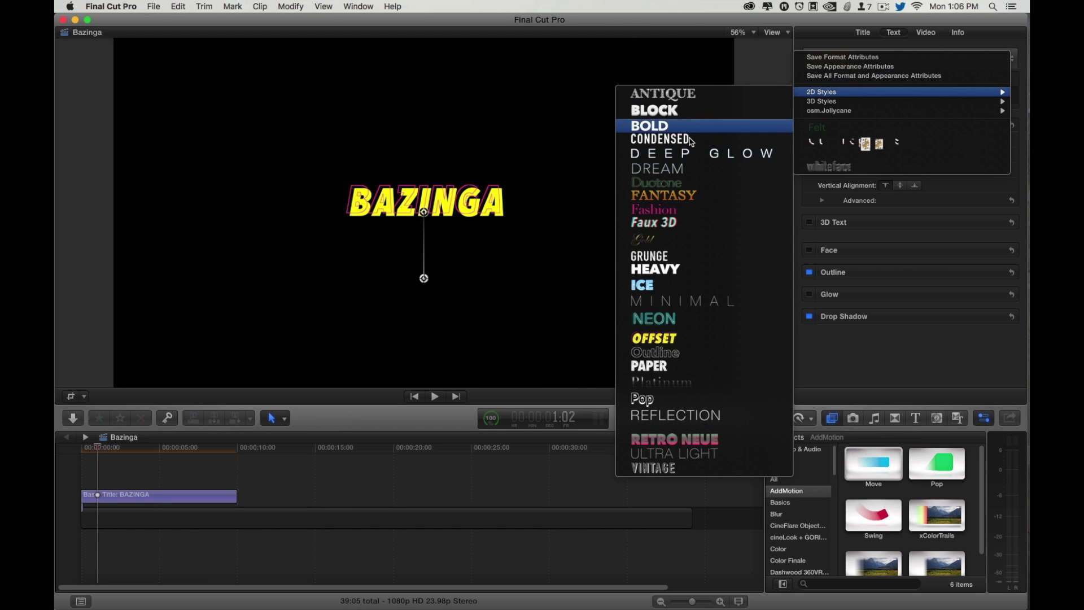
key("Escape")
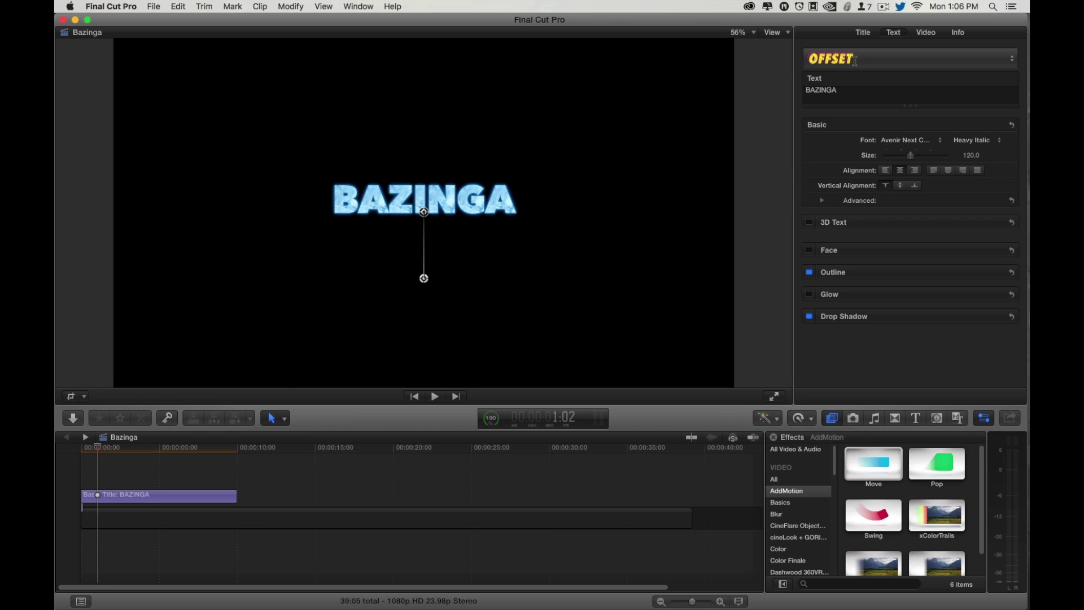
left_click(827, 61)
mouse_move(847, 92)
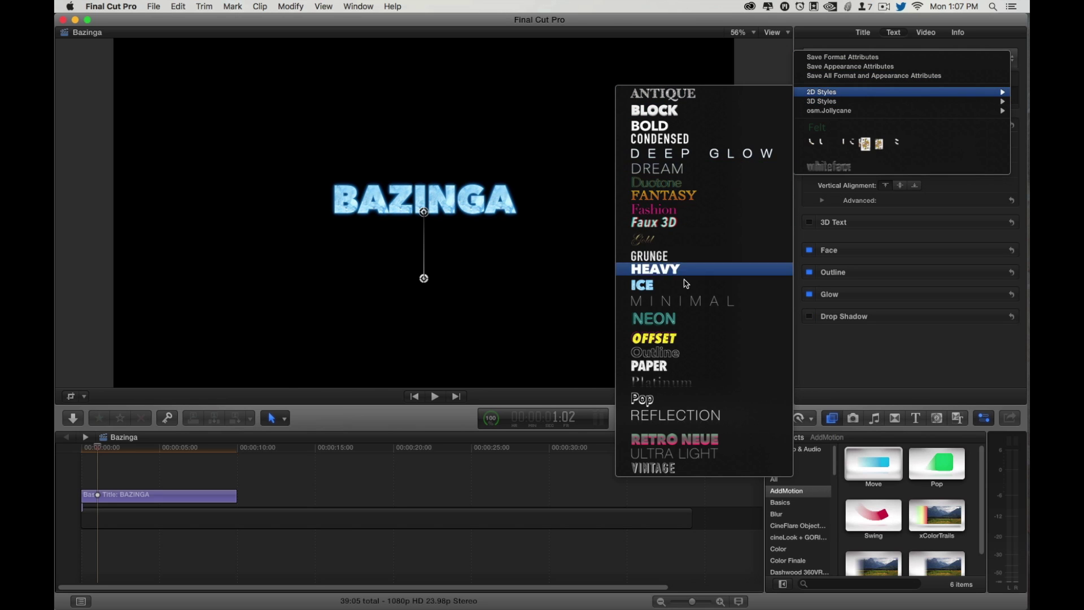
left_click(679, 302)
- Preview the title reveal from the first frame and set the text style back to Offset
key("Home")
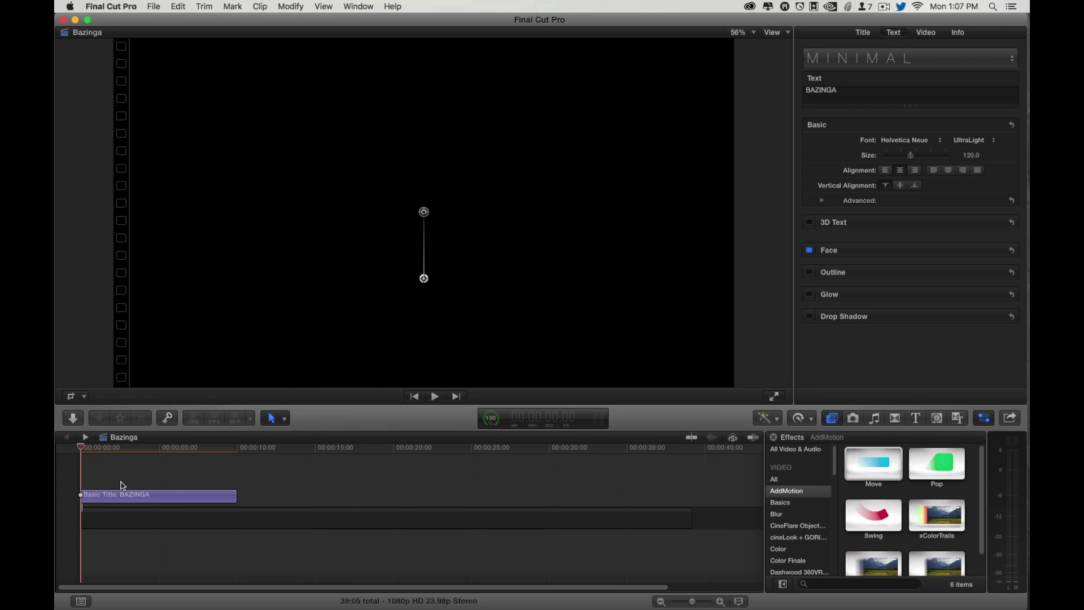
key("super+shift+f")
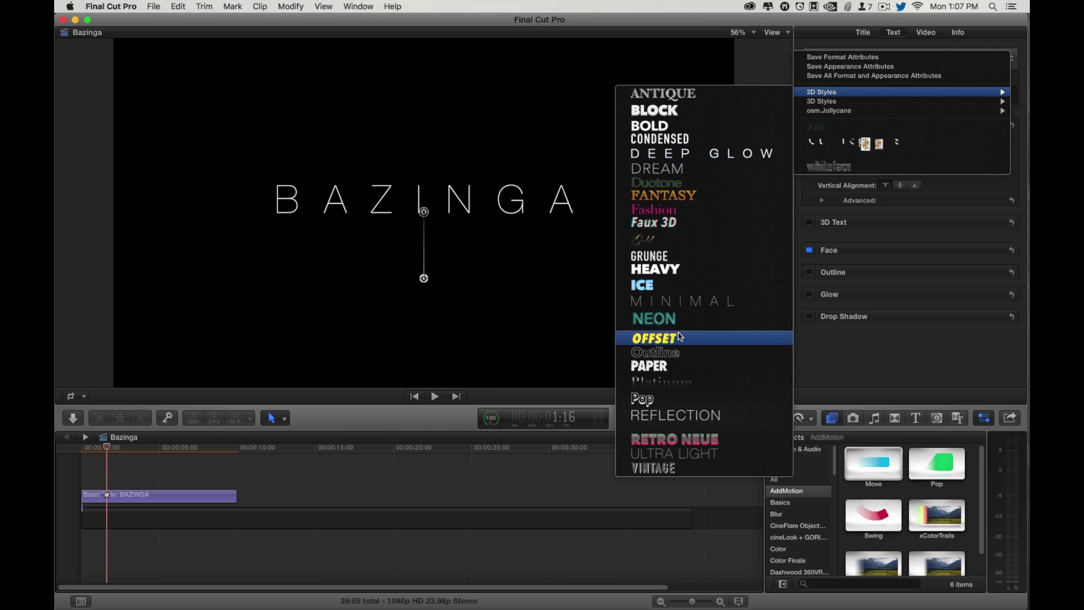
left_click(681, 337)
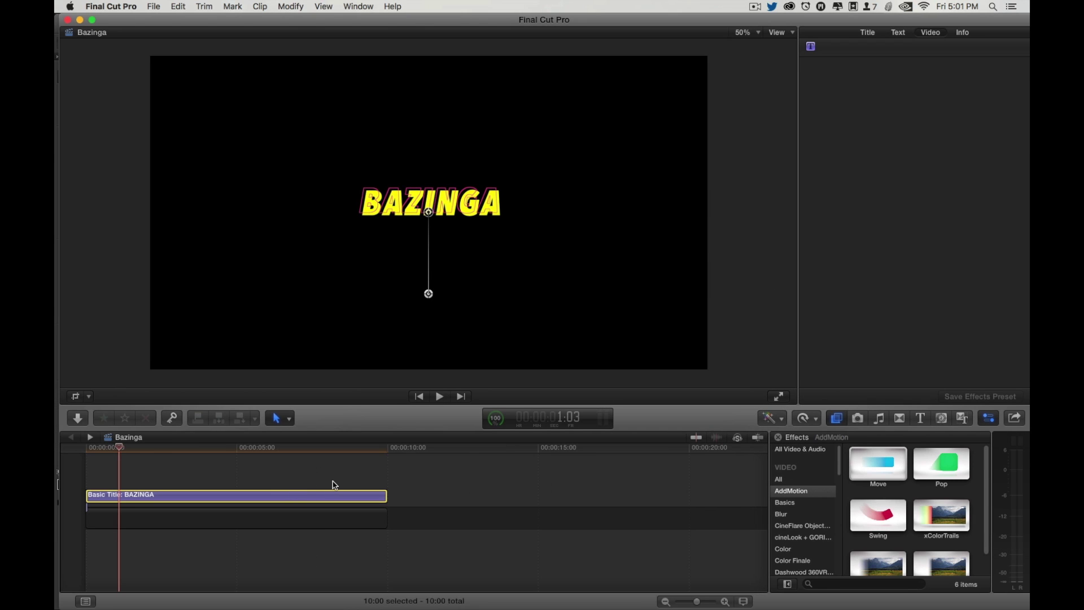
- Shorten the BAZINGA title in its storyline to a duration of 03:12 and blade it at 01:03
left_click(384, 495)
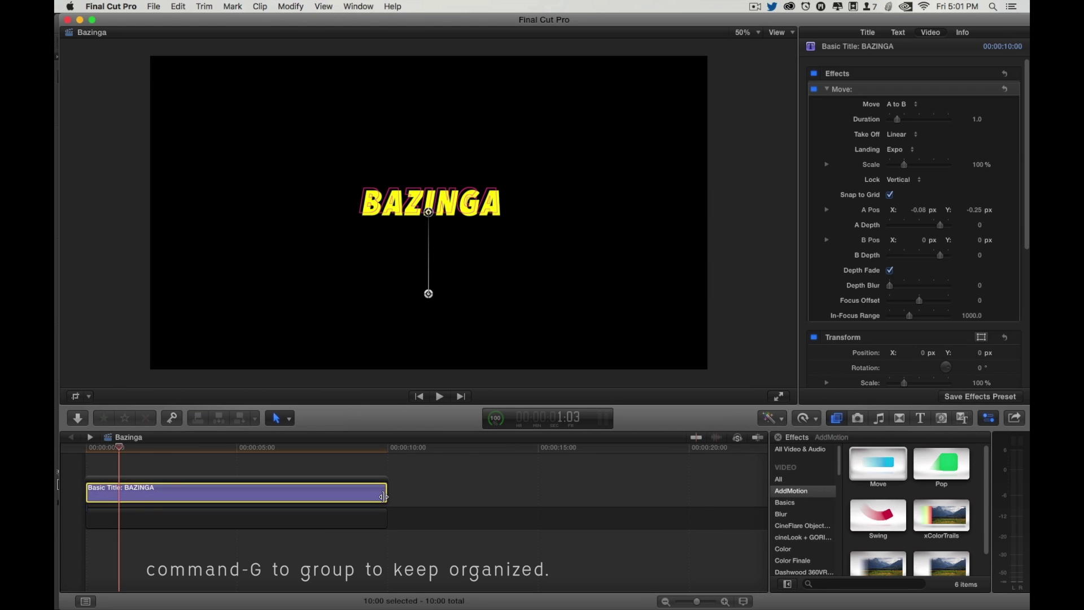
left_click_drag(385, 494, 186, 492)
left_click(161, 502)
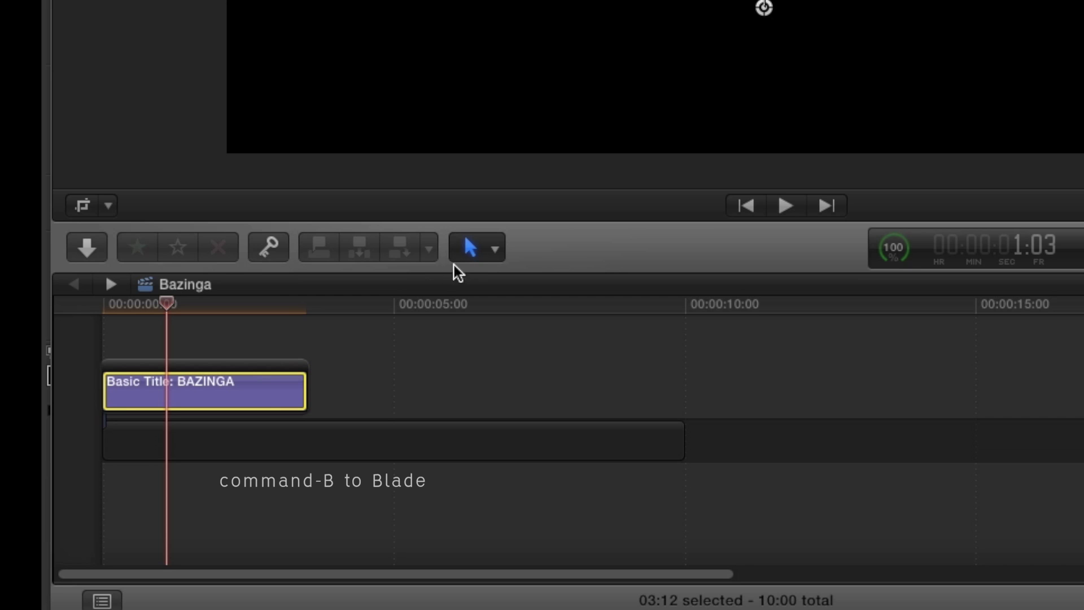
key("super+b")
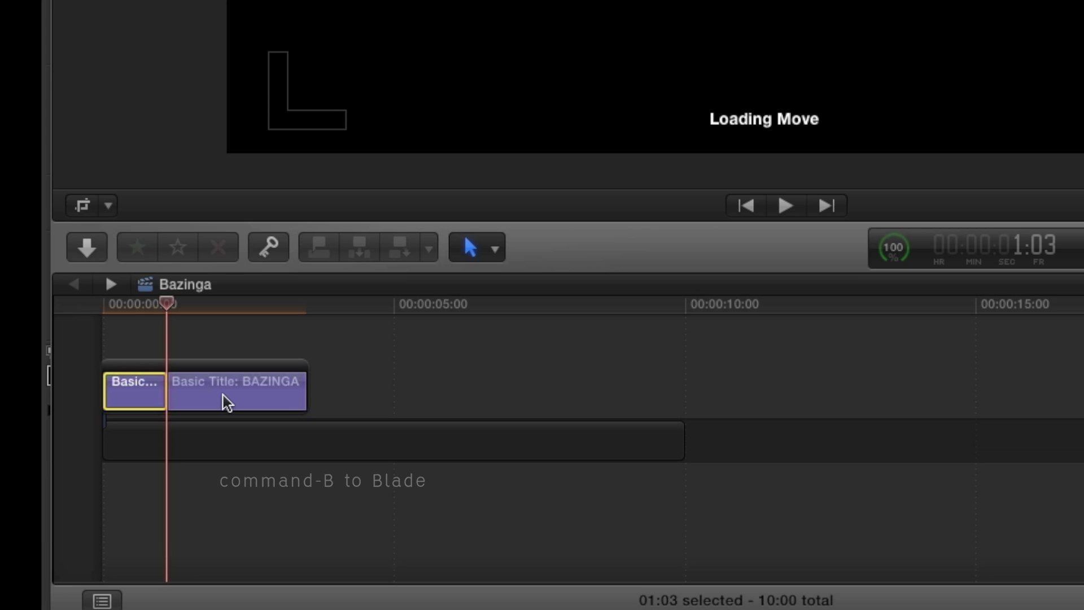
- Select the second part of the split BAZINGA title and preview both parts from the first frame
left_click(222, 398)
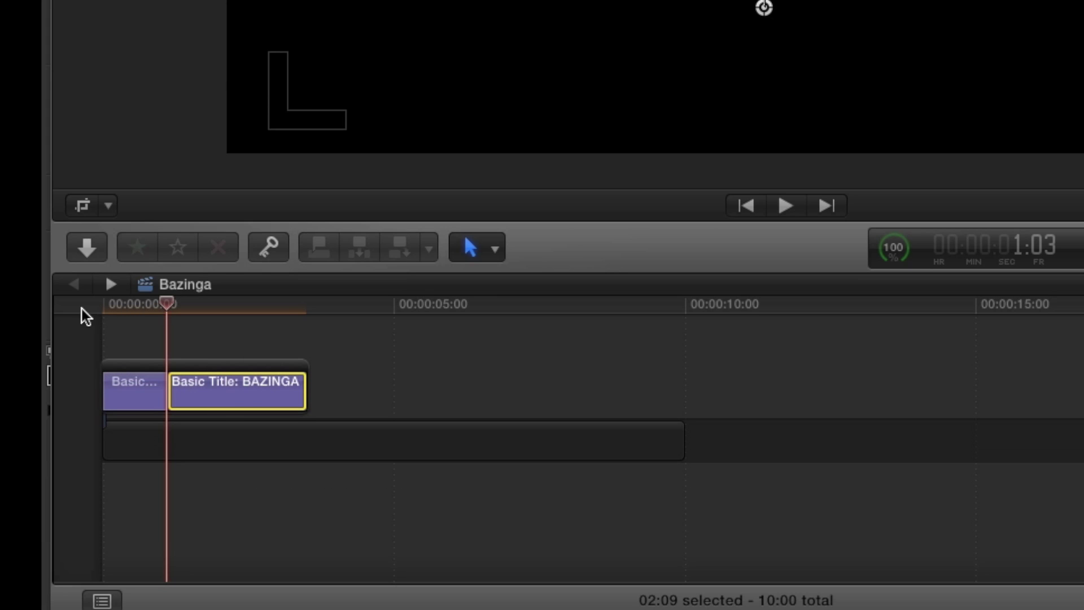
left_click_drag(122, 310, 56, 307)
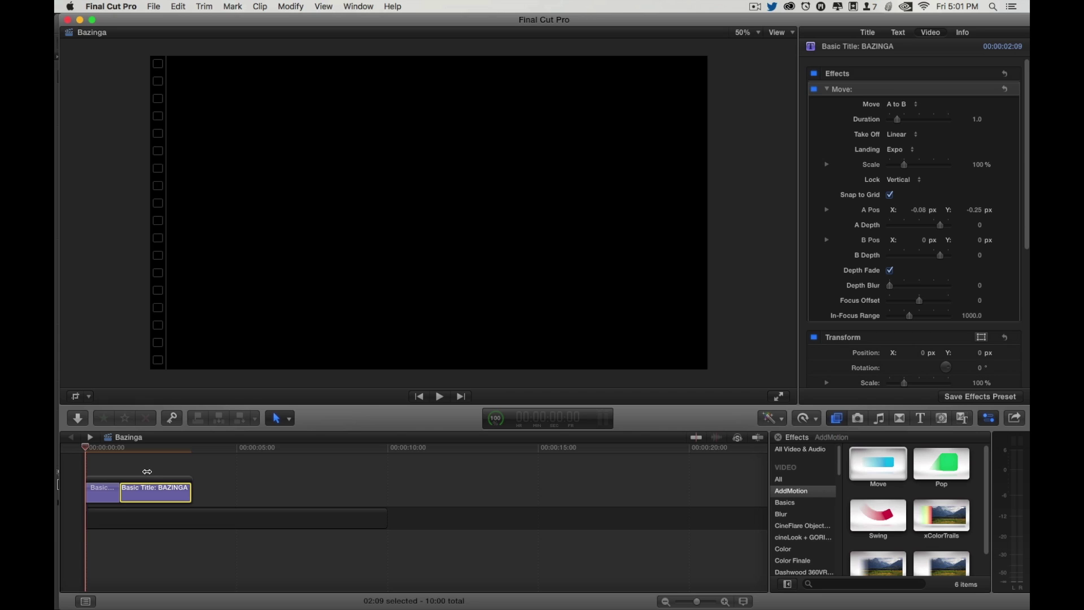
key("space")
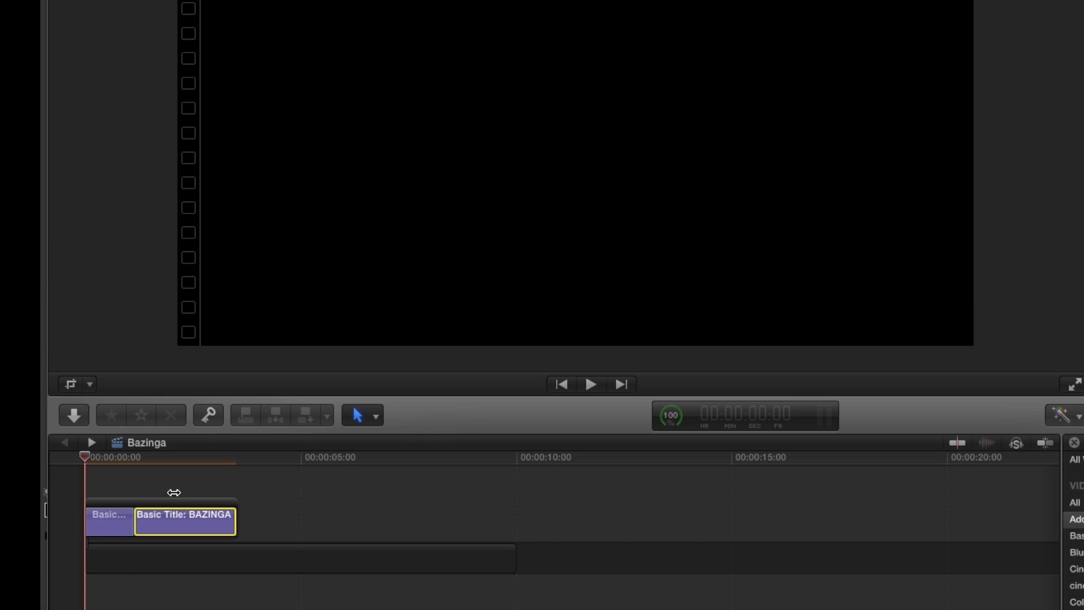
key("space")
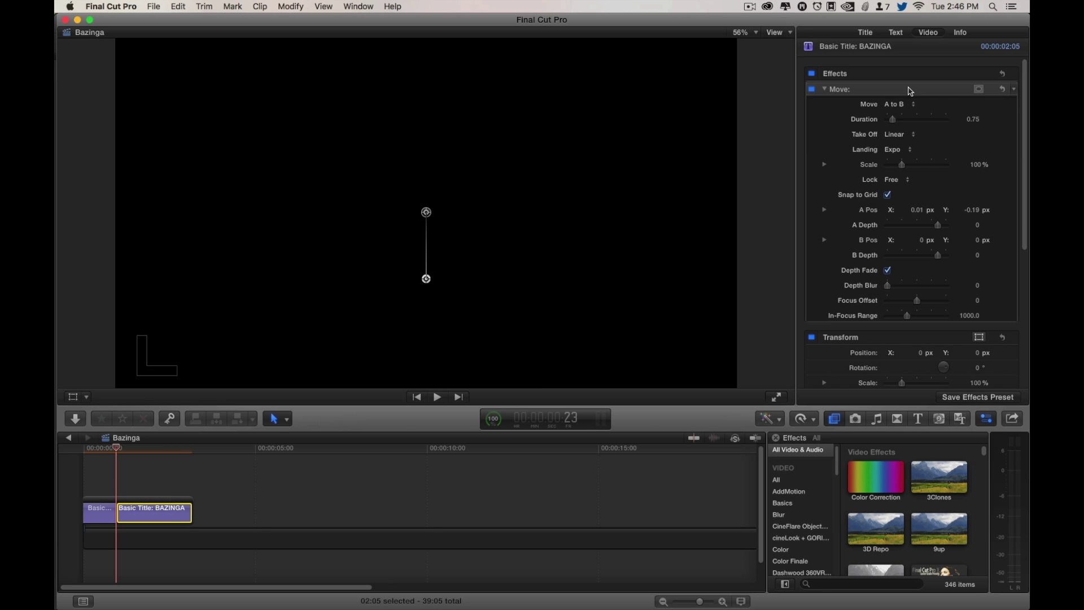
- Set the second title's Move direction to B to A and preview the result from the start
left_click(904, 105)
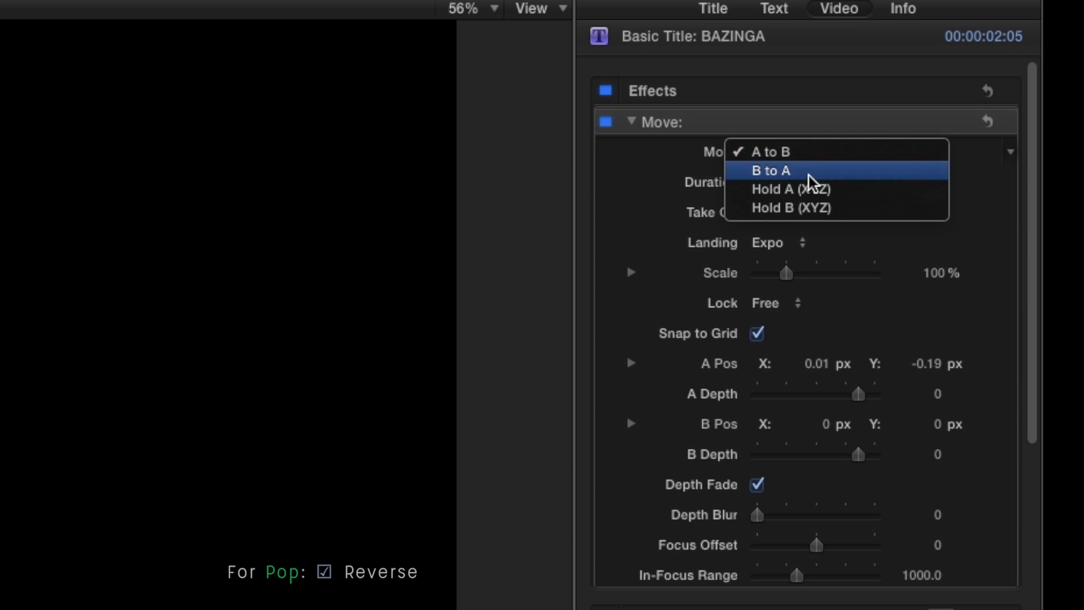
left_click(811, 172)
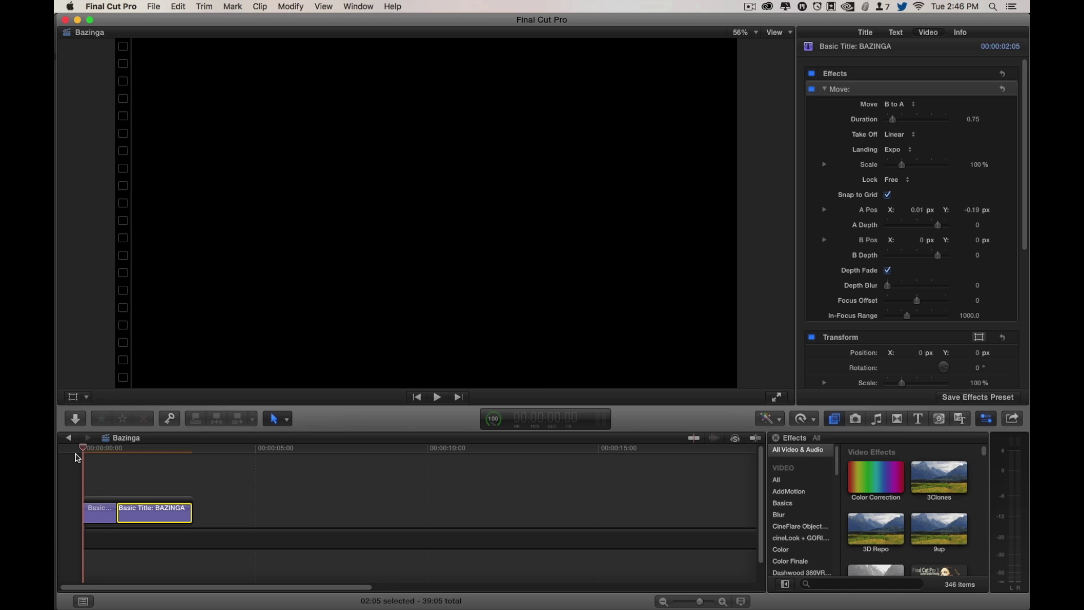
key("space")
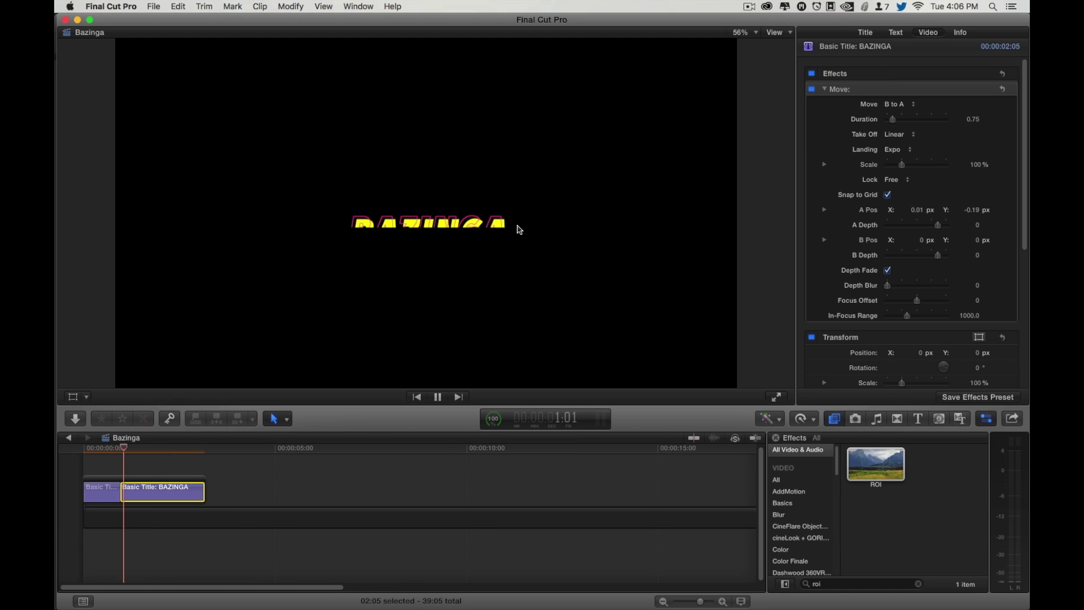
key("space")
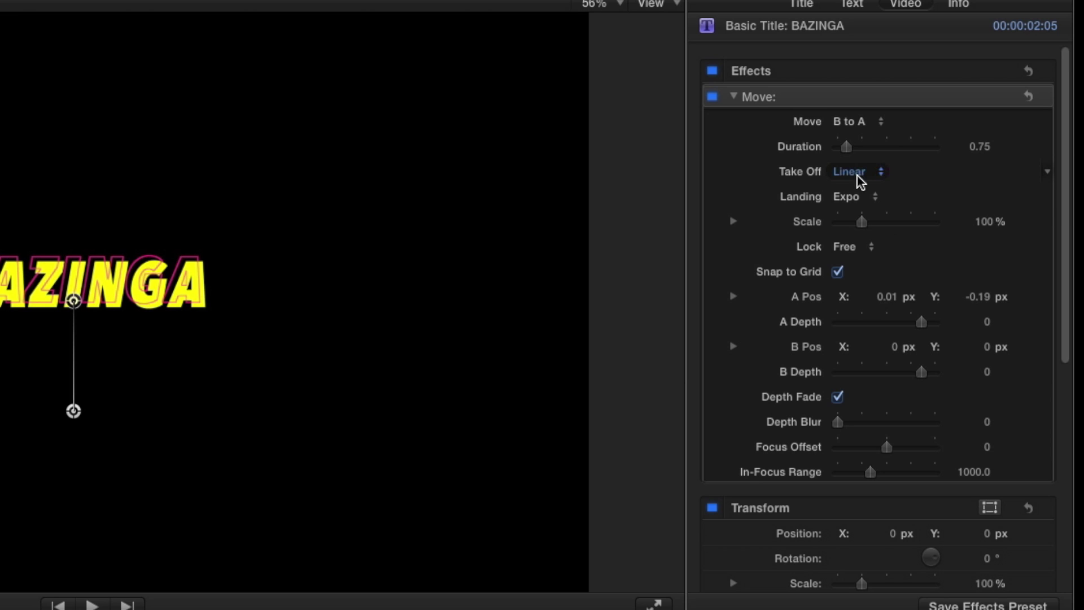
- Set the second title's Take Off to Back and preview the animation
left_click(877, 179)
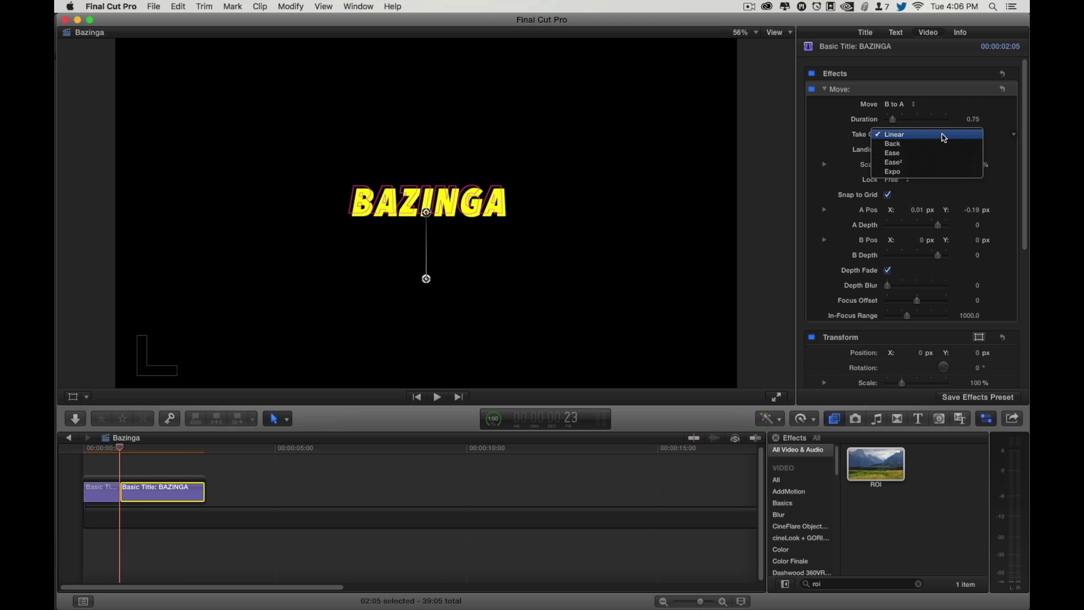
left_click(940, 144)
key("space")
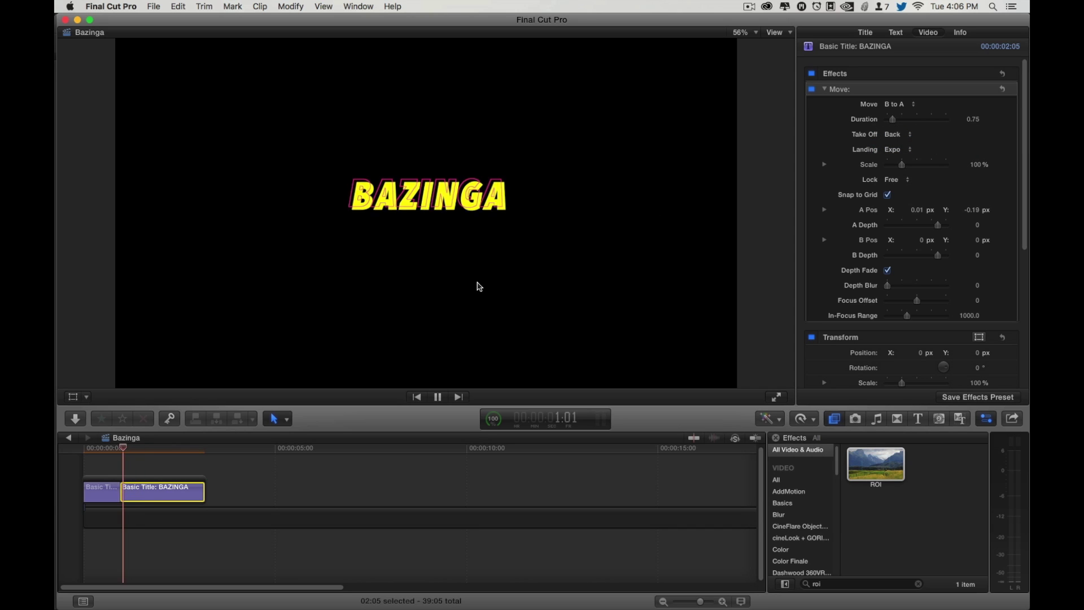
key("space")
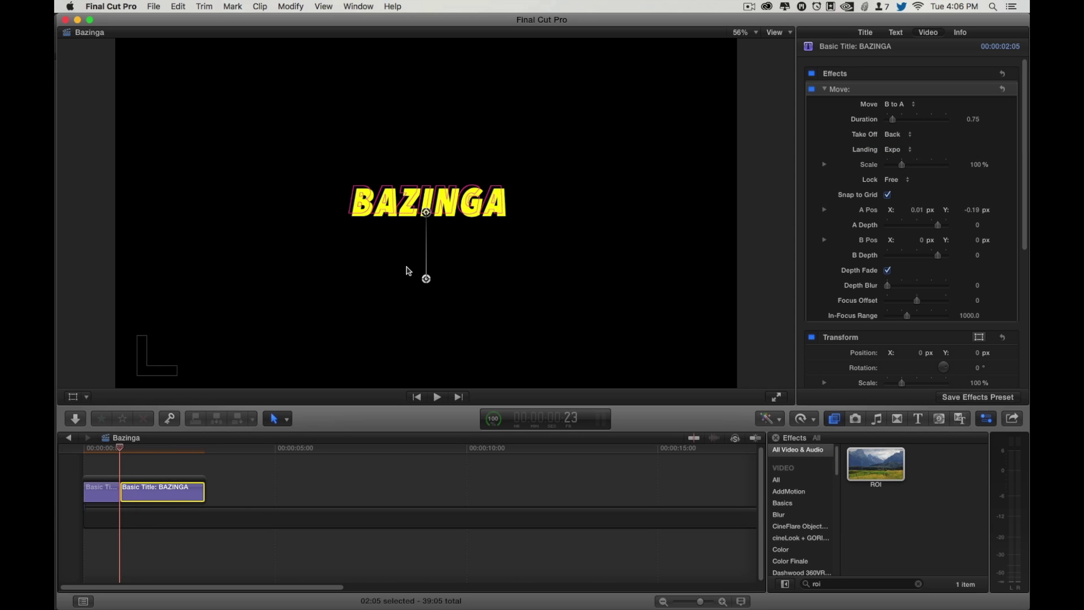
- Try the Linear landing on the second title and preview the animation
left_click(905, 151)
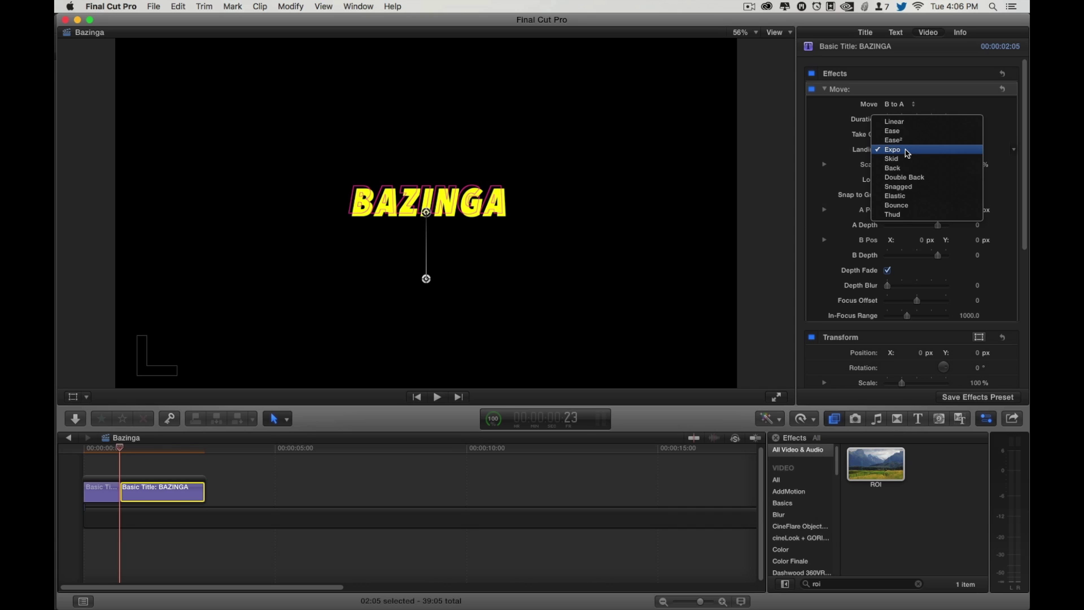
left_click(912, 122)
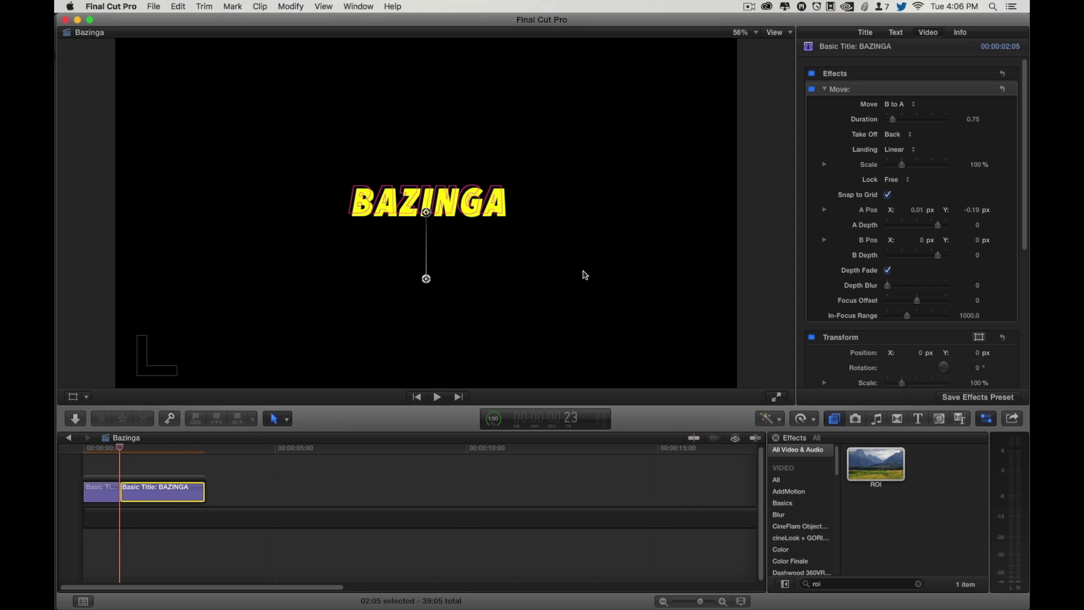
key("space")
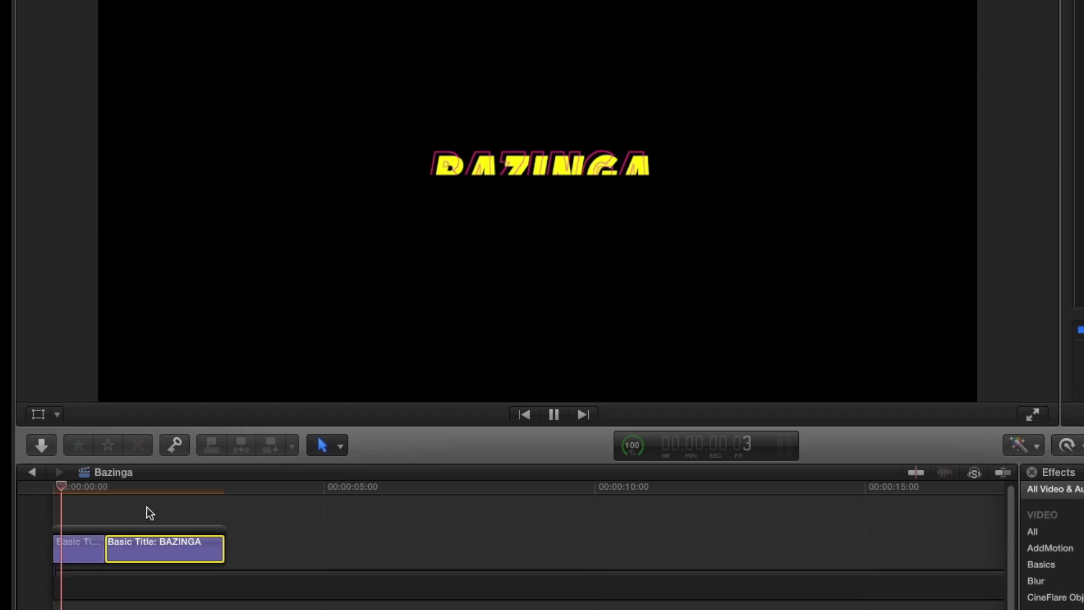
key("space")
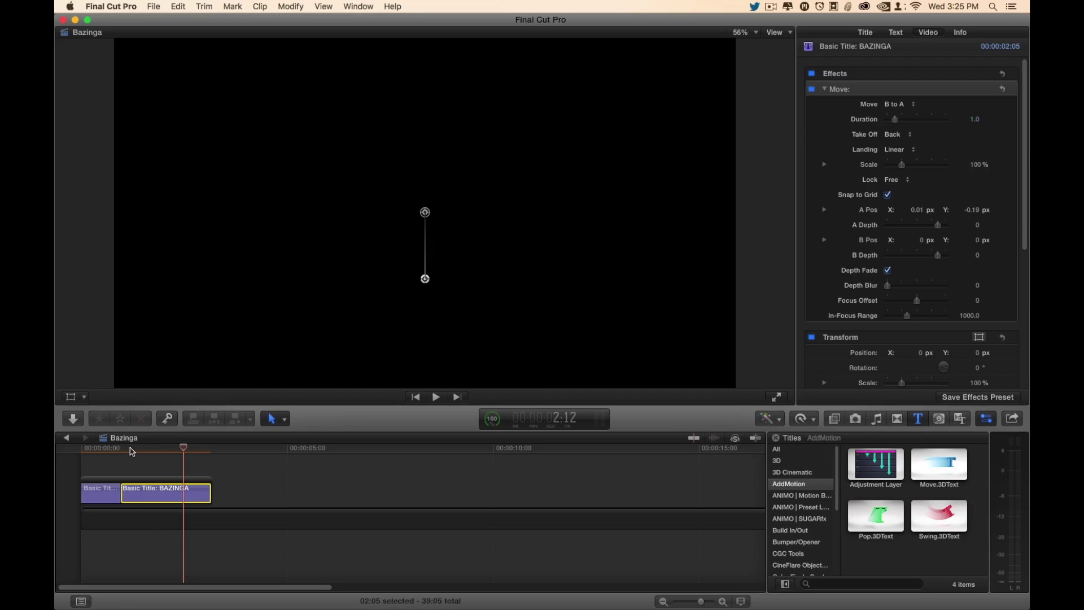
- Inspect the start of the second title's move, raise its A position above the text to Y 0.18 px and preview it
mouse_move(132, 450)
left_mouse_down()
mouse_move(109, 451)
mouse_move(169, 451)
mouse_move(127, 450)
left_mouse_up()
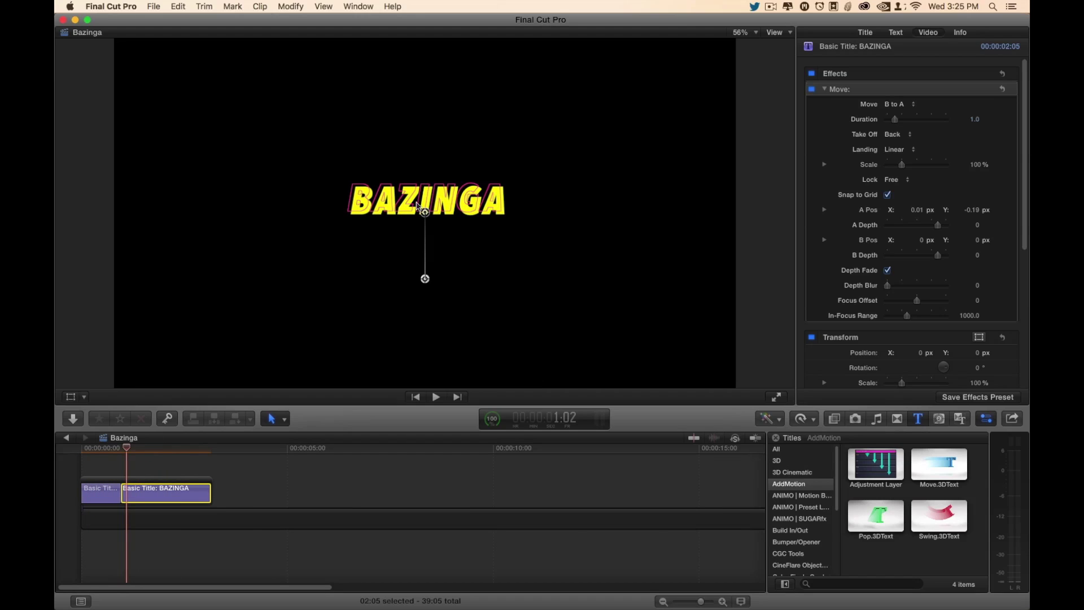
mouse_move(126, 452)
left_mouse_down()
mouse_move(82, 451)
mouse_move(169, 455)
mouse_move(130, 455)
left_mouse_up()
key("space")
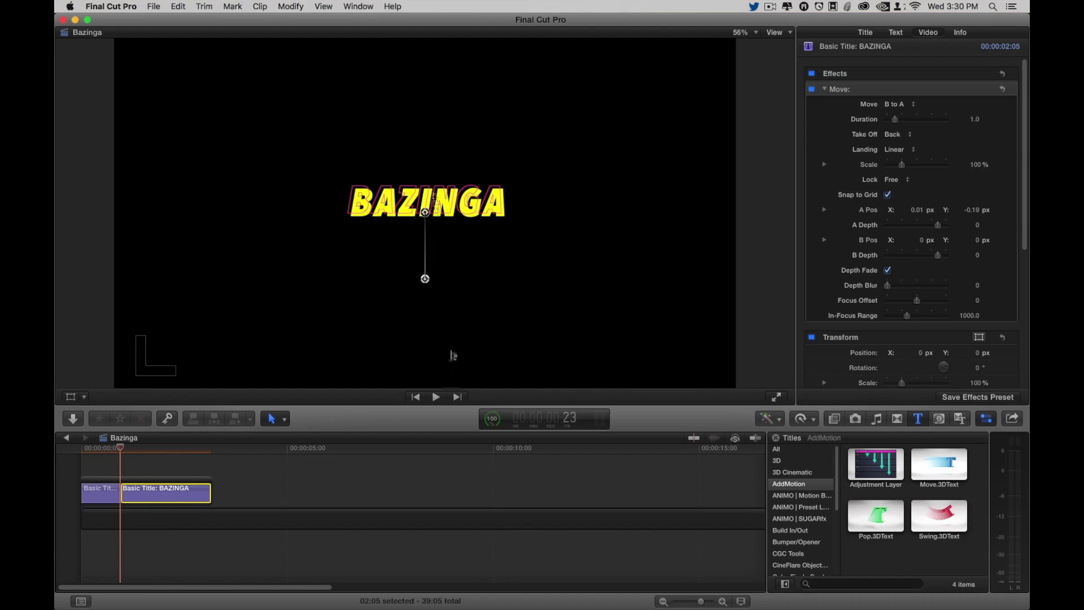
left_click_drag(425, 279, 425, 150)
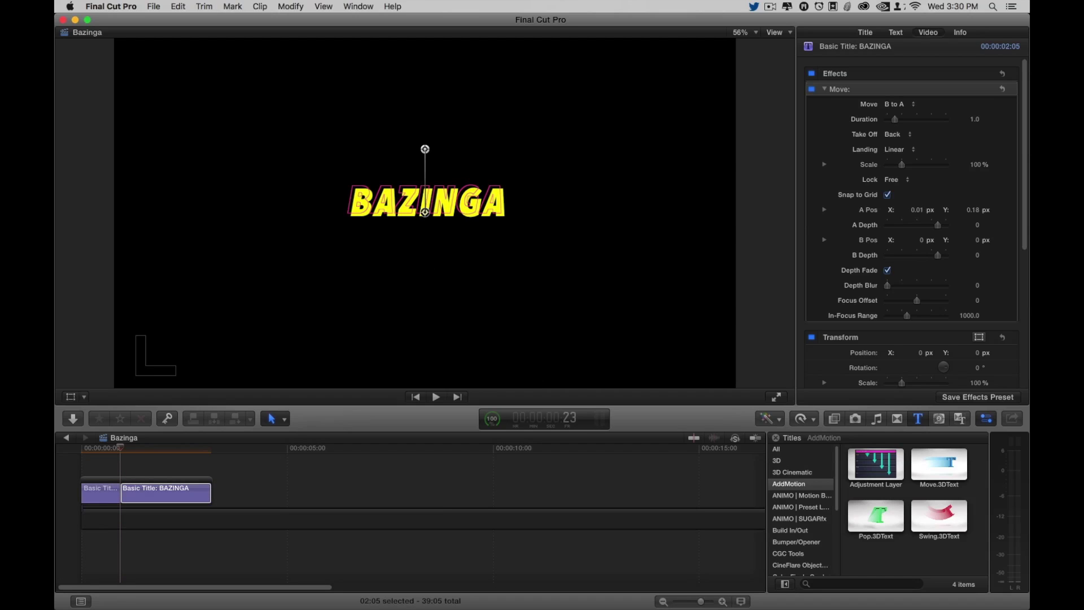
key("space")
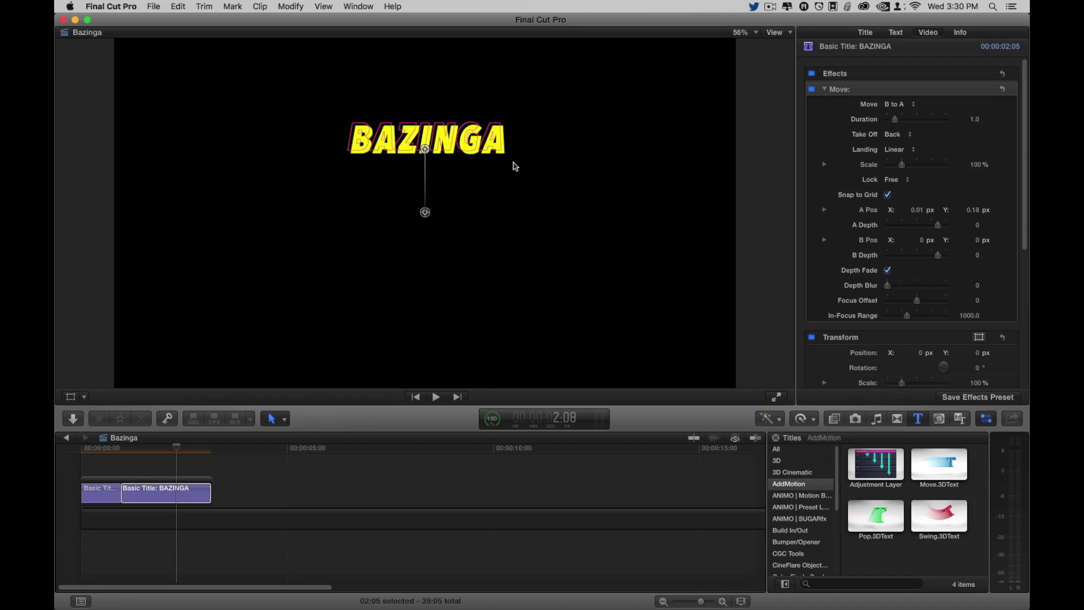
- Set the second title's Landing to Expo and preview the upward move
left_click(908, 156)
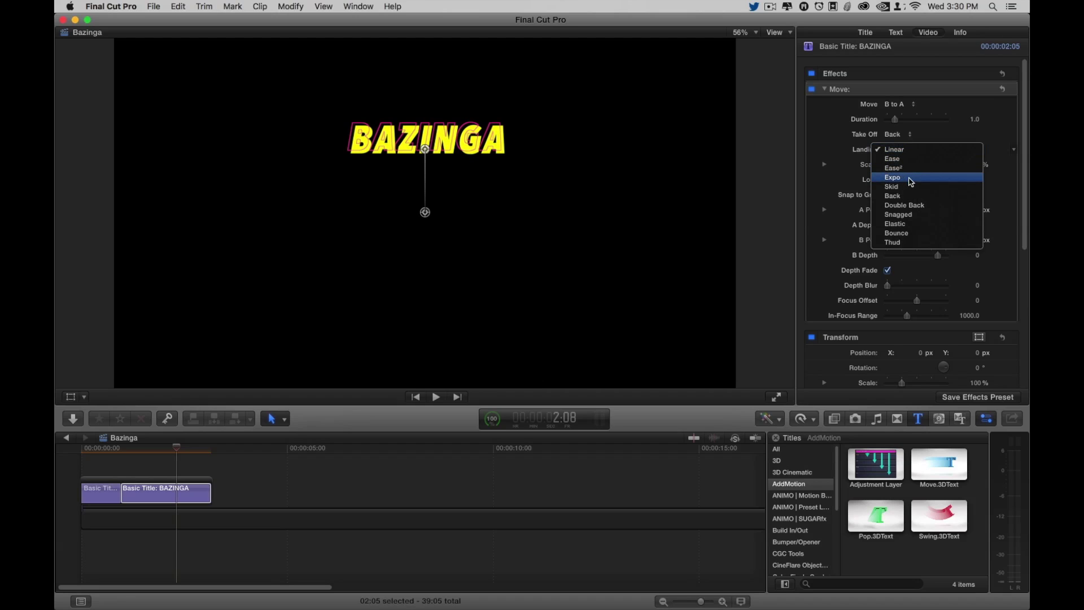
left_click(877, 203)
key("slash")
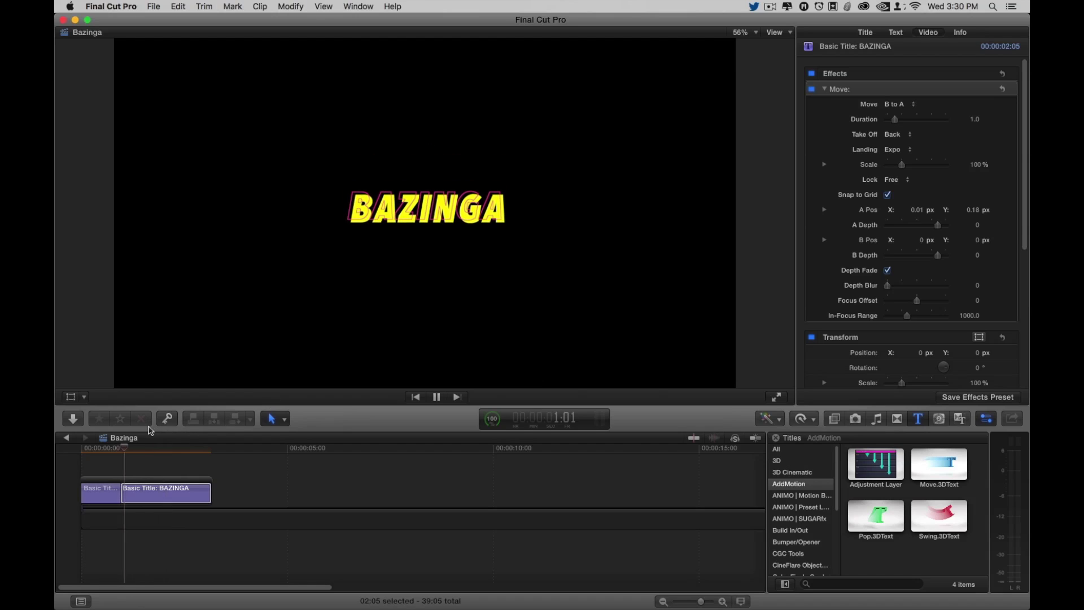
key("space")
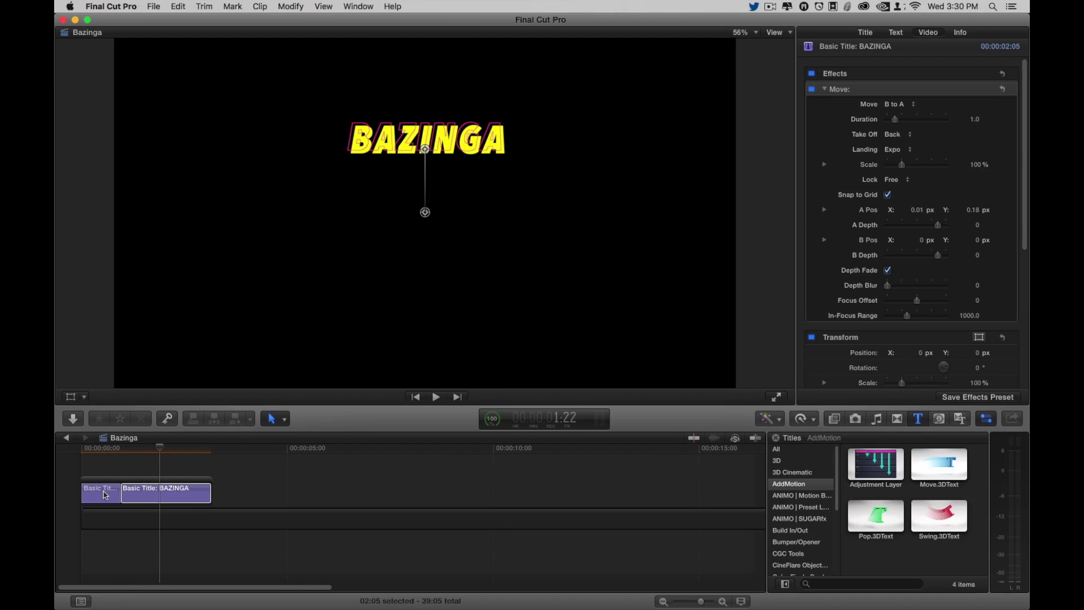
- Duplicate the first title above the second at 01:02 and extend the copy to the lower title's end
left_click_drag(102, 496, 143, 466)
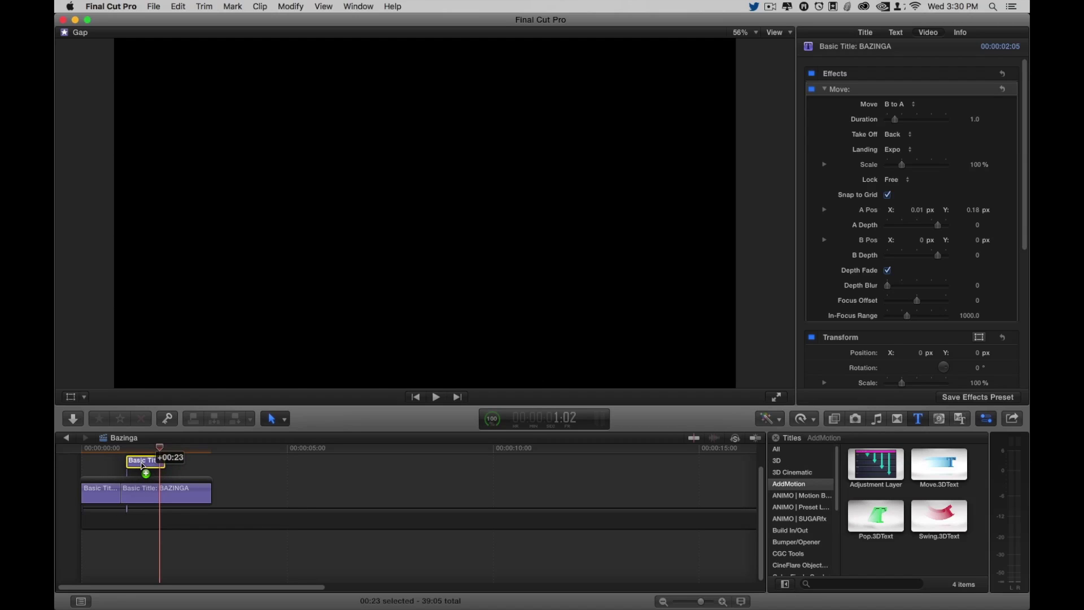
left_click(122, 457)
key("space")
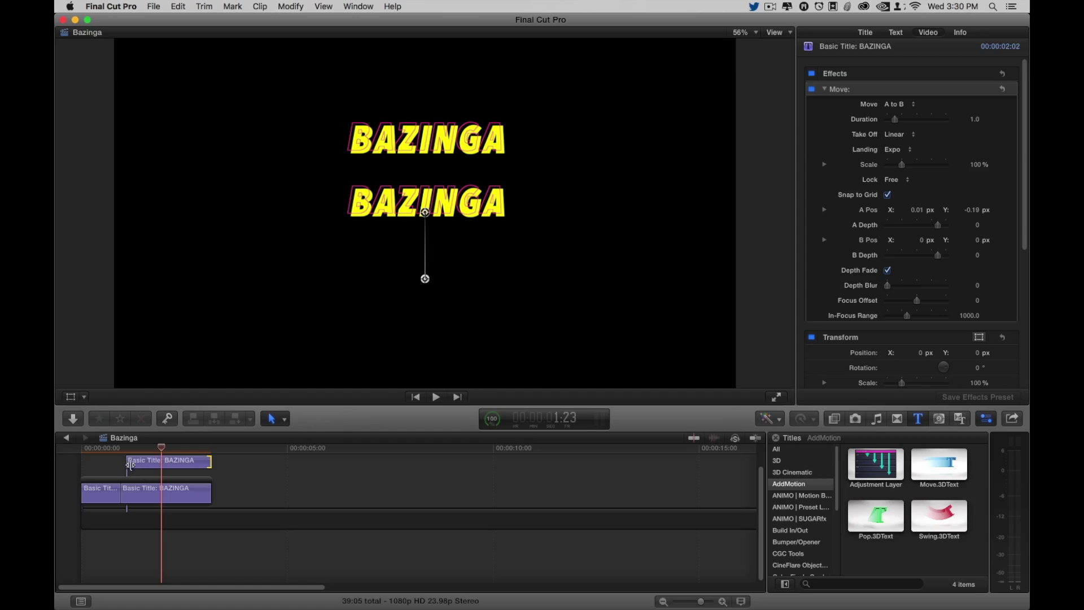
- Trim the copied title's start to a duration of 02:00 and preview the two titles together
left_click(126, 455)
key("space")
left_click(122, 464)
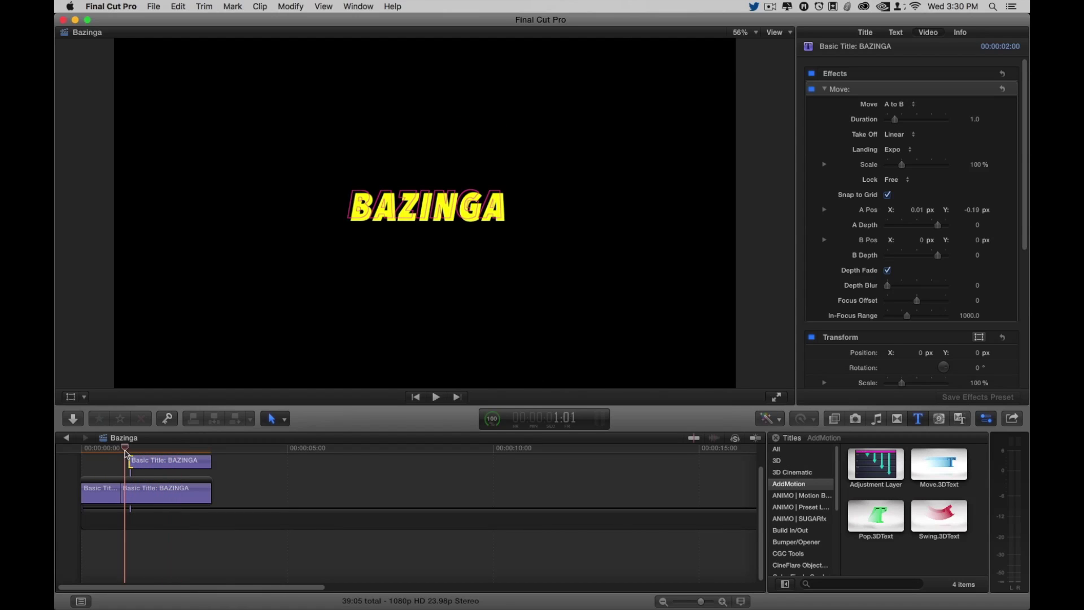
left_click(90, 460)
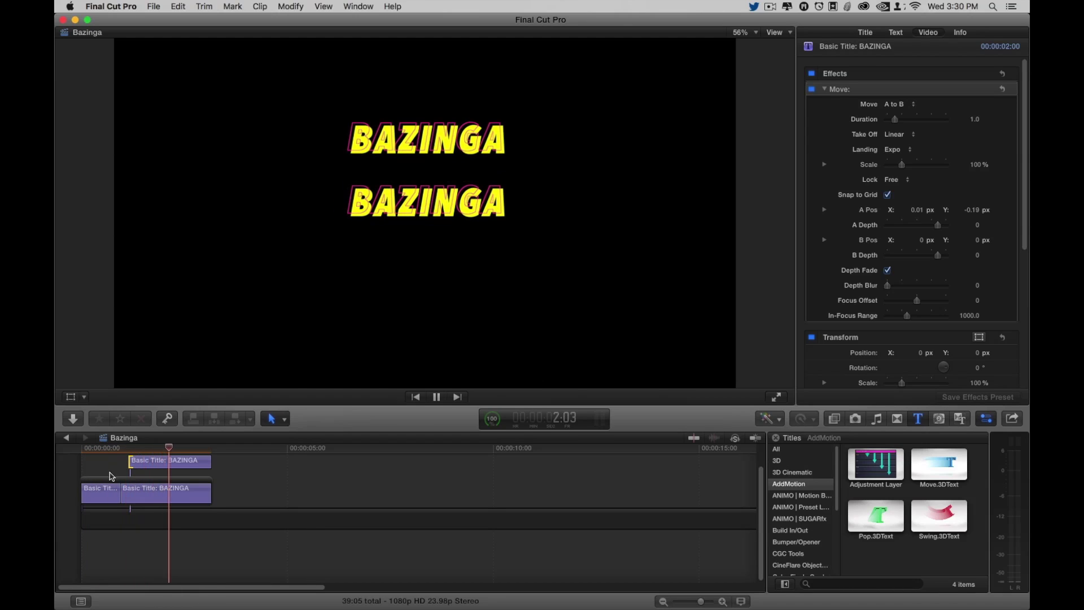
- Put the copied title in its own storyline and blade both the upper and lower titles at 02:09
left_click(201, 460)
key("space")
key("super+g")
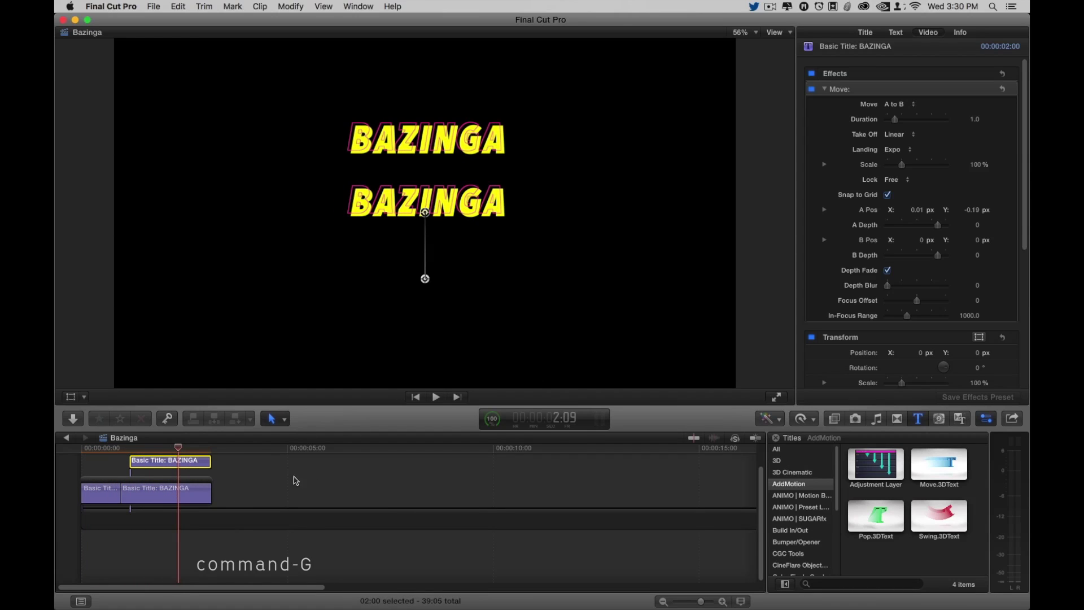
left_click(194, 509)
key("super+b")
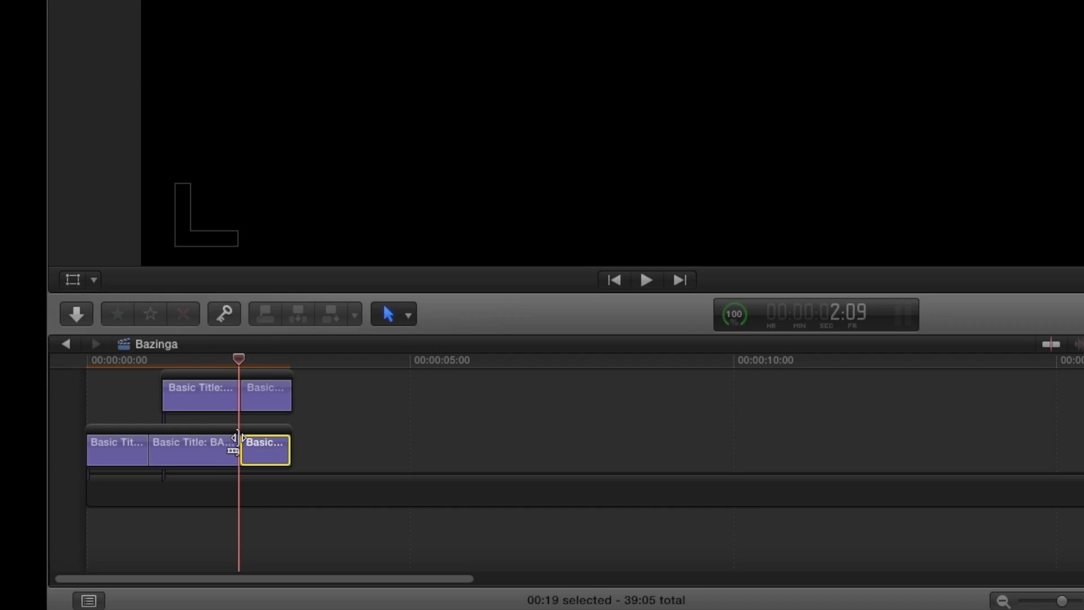
- Set the last lower title segment to move A to B and place its B position beyond the frame's right edge at Y 0.19 px
left_click(900, 104)
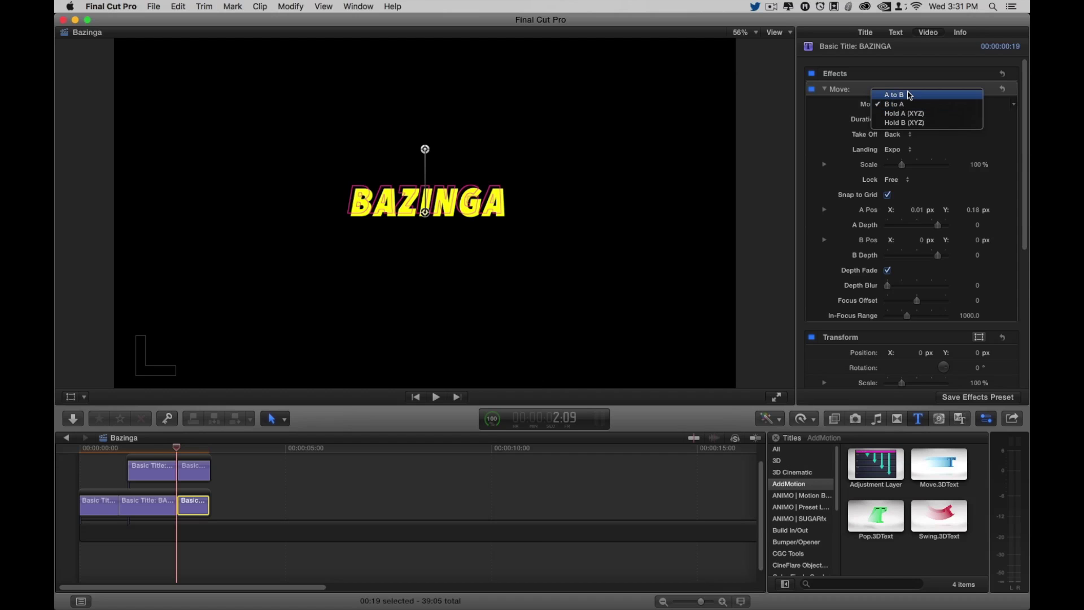
left_click(901, 104)
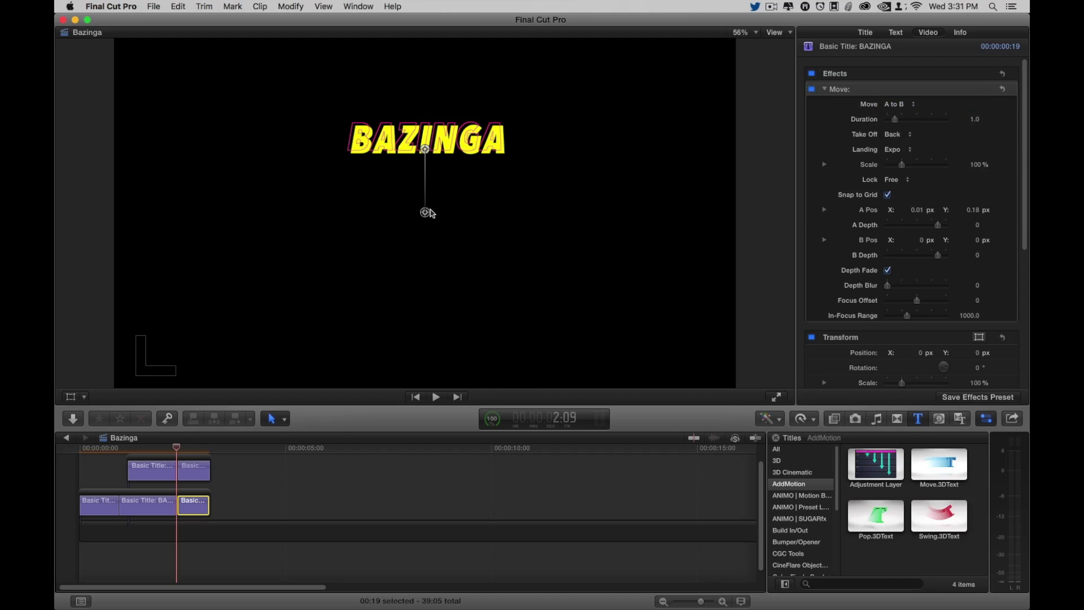
left_click_drag(429, 213, 852, 149)
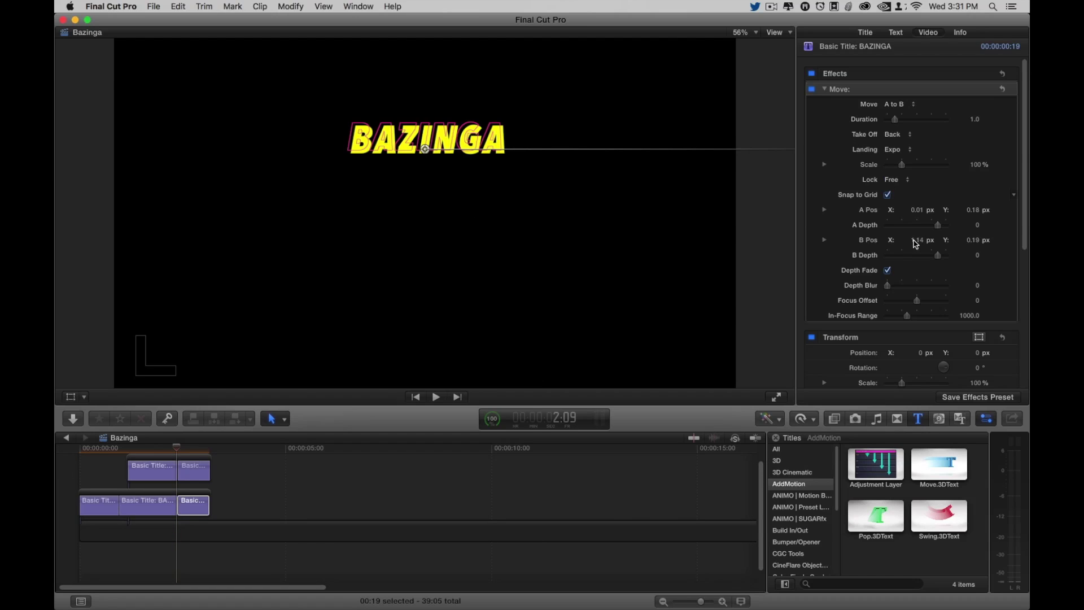
left_click(917, 240)
- Set the last upper title segment to move B to A, with A Pos off-frame at X 1.14, Y 0.01 px and Lock set to Horizontal
left_click(194, 463)
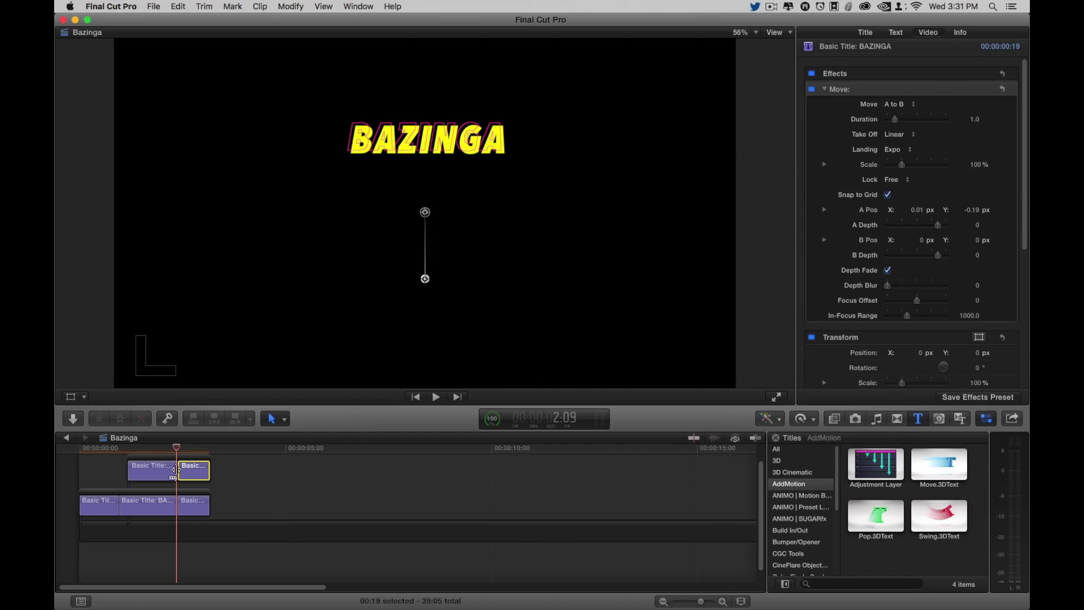
left_click(899, 104)
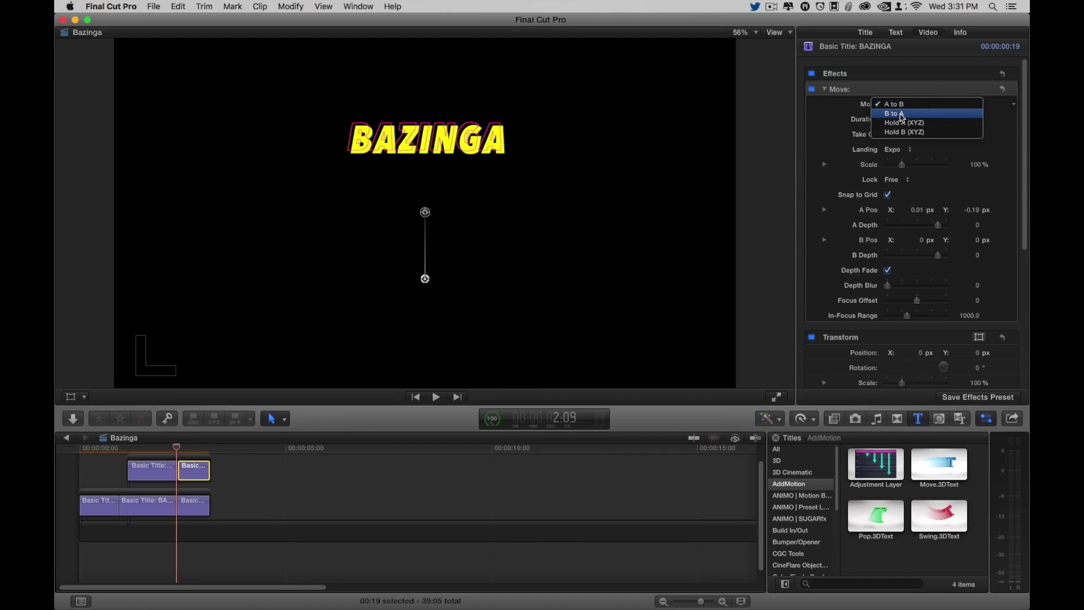
left_click(897, 116)
left_click_drag(425, 277, 995, 209)
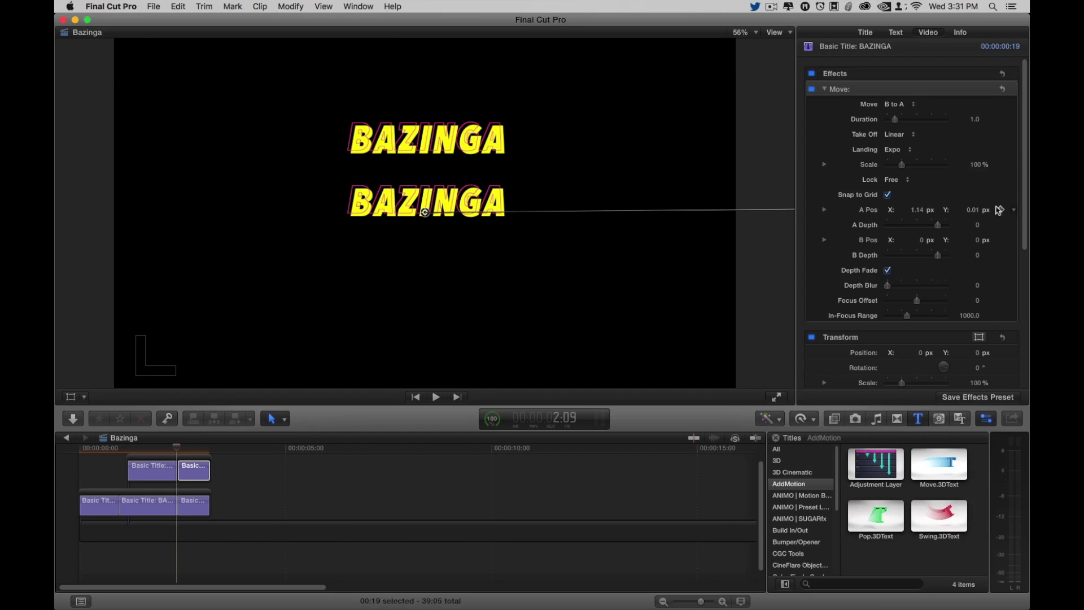
left_click(902, 181)
left_click(903, 188)
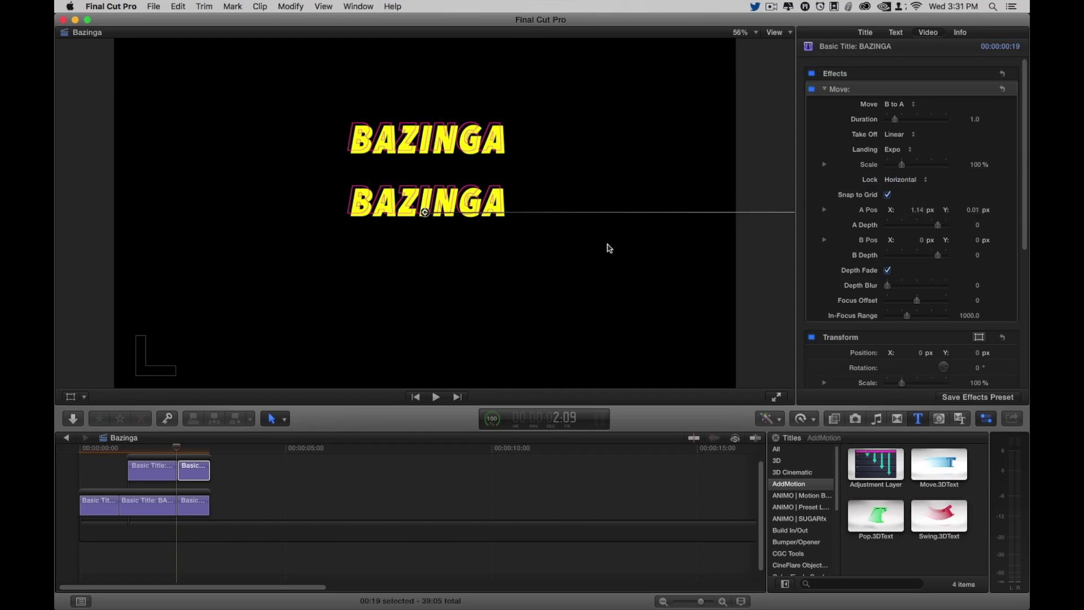
- Set the last upper title segment's A Pos X to 1.15 px, Take Off to Back and Landing to Linear
left_click(924, 215)
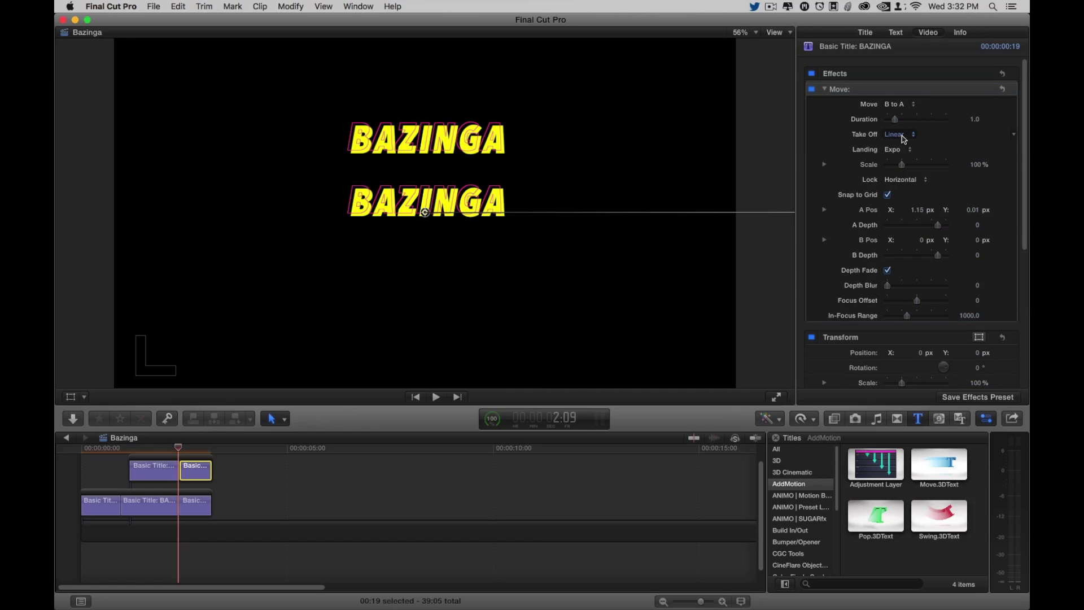
left_click(902, 136)
left_click(944, 142)
left_click(899, 134)
left_click(895, 116)
- Set the last lower title segment's Landing to Linear and play back the exit of both titles
left_click(204, 504)
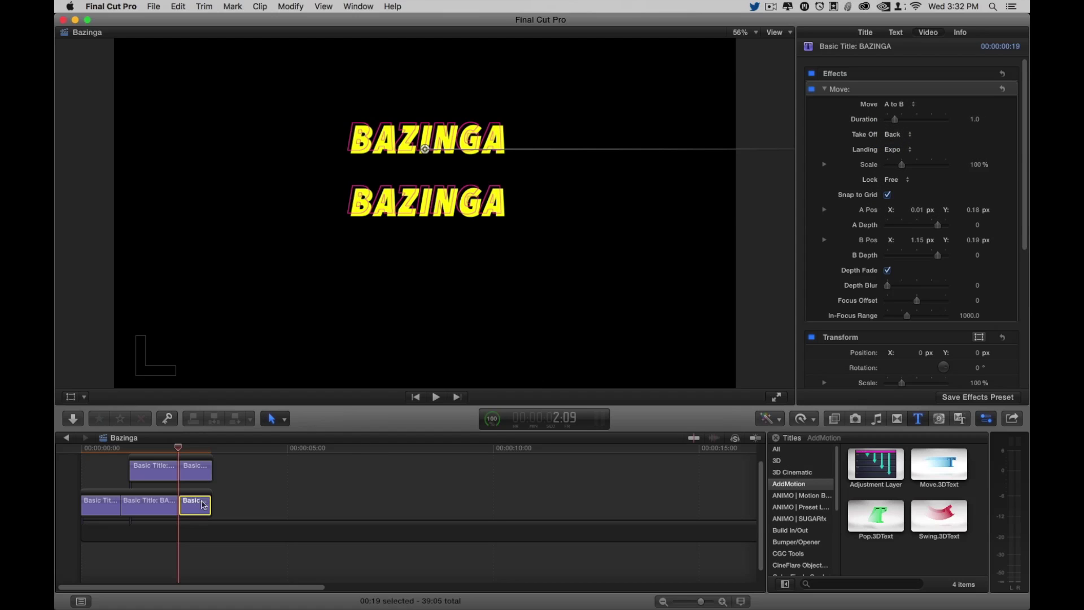
left_click(898, 149)
left_click(898, 129)
key("space")
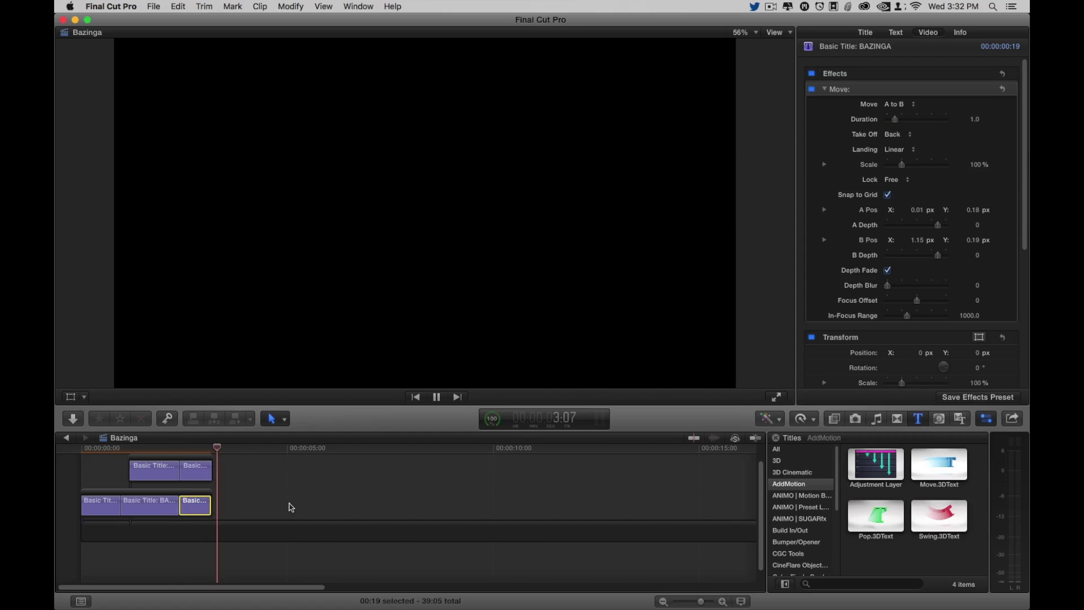
key("j")
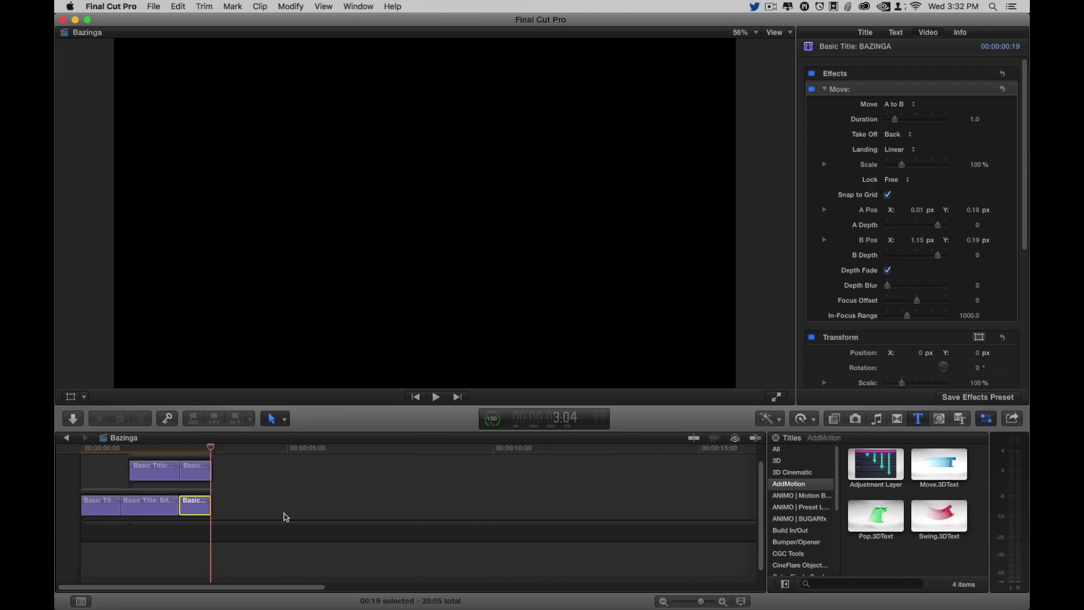
key("l")
key("space")
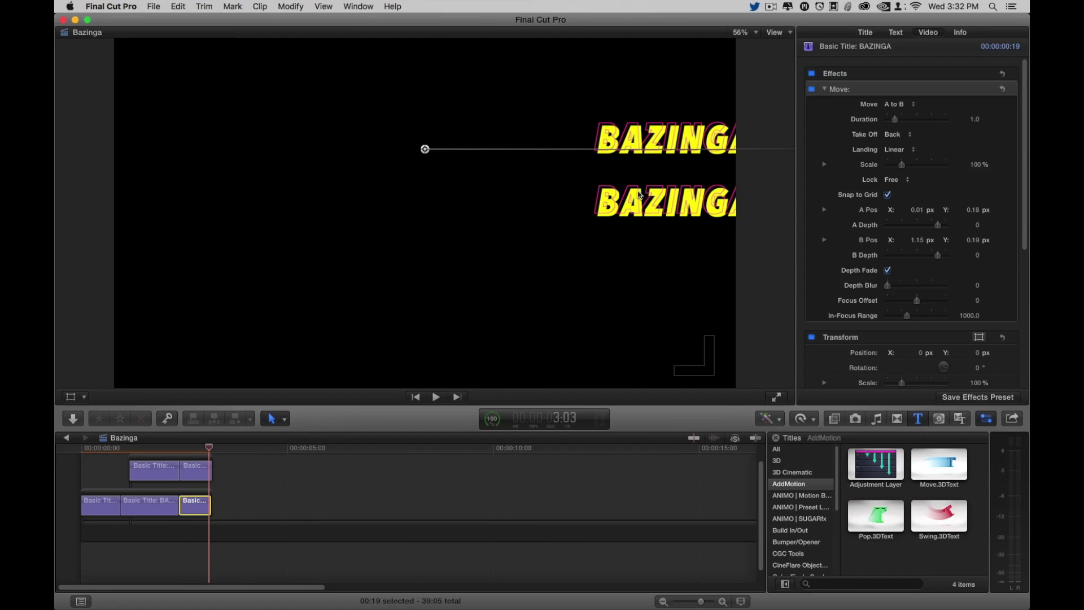
- Extend the ends of the last lower and upper title segments to a duration of 01:15 and preview the exit
left_click_drag(208, 503, 243, 507)
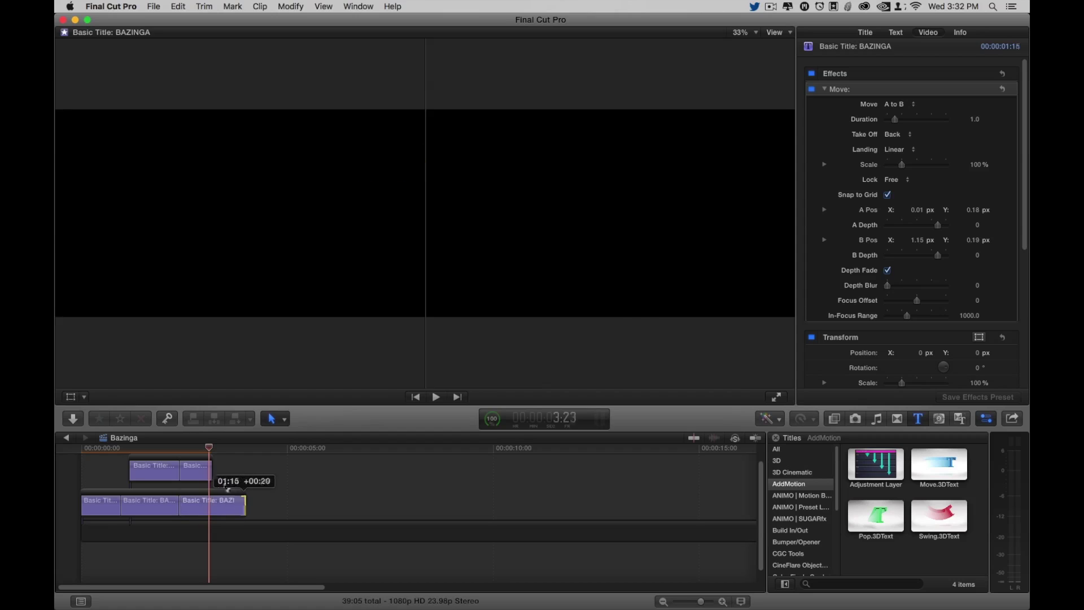
left_click_drag(210, 475, 247, 477)
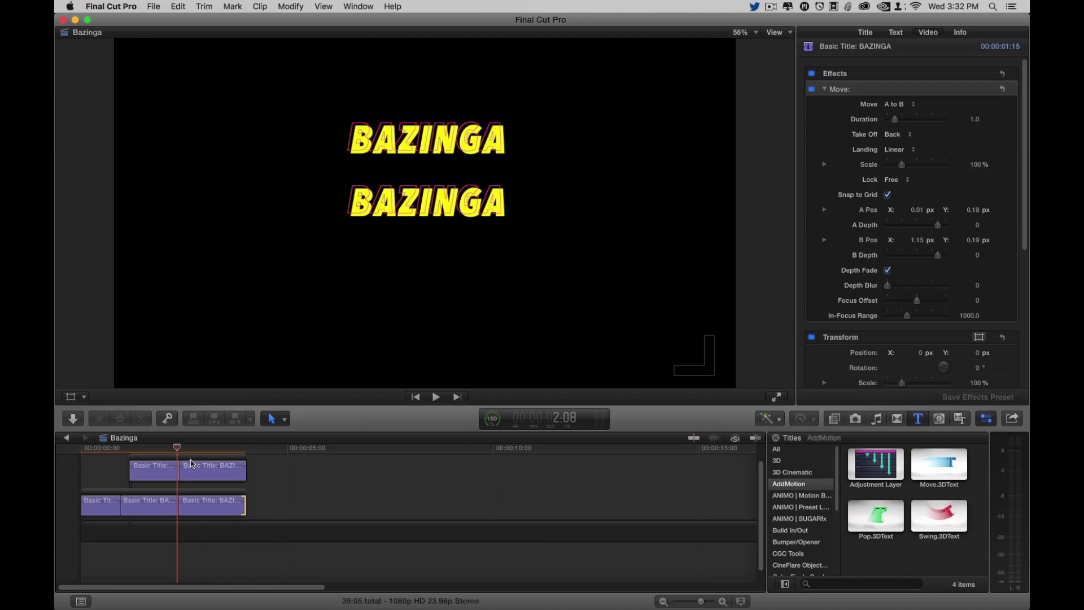
key("space")
key("space")
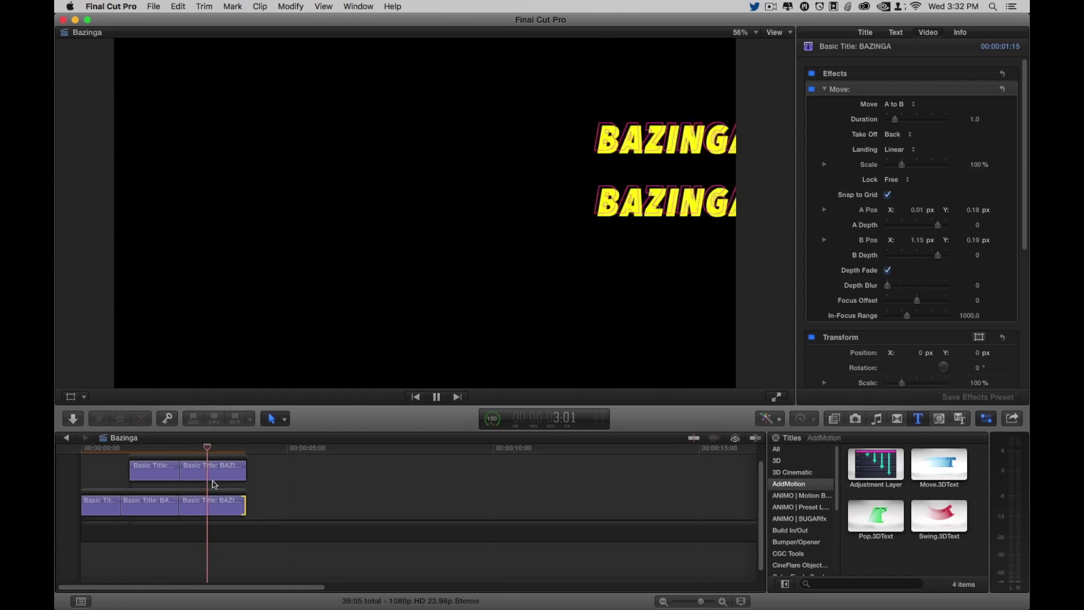
- Roll the cut between the two upper title segments slightly later with the Trim tool and preview the staggered exit
key("t")
left_click_drag(180, 474, 184, 475)
key("a")
key("Home")
key("space")
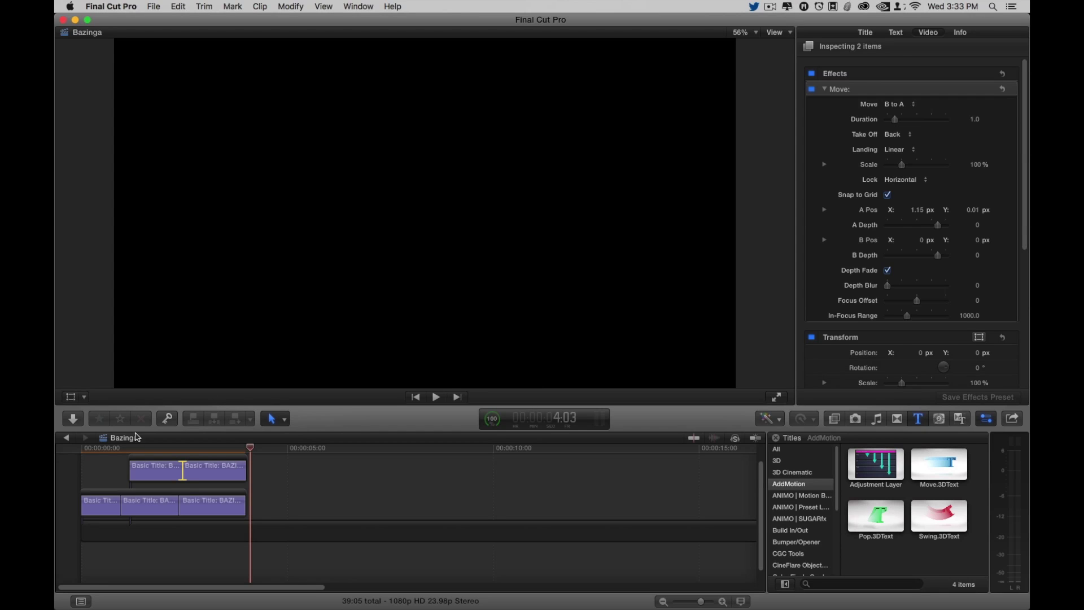
left_click_drag(124, 453, 157, 453)
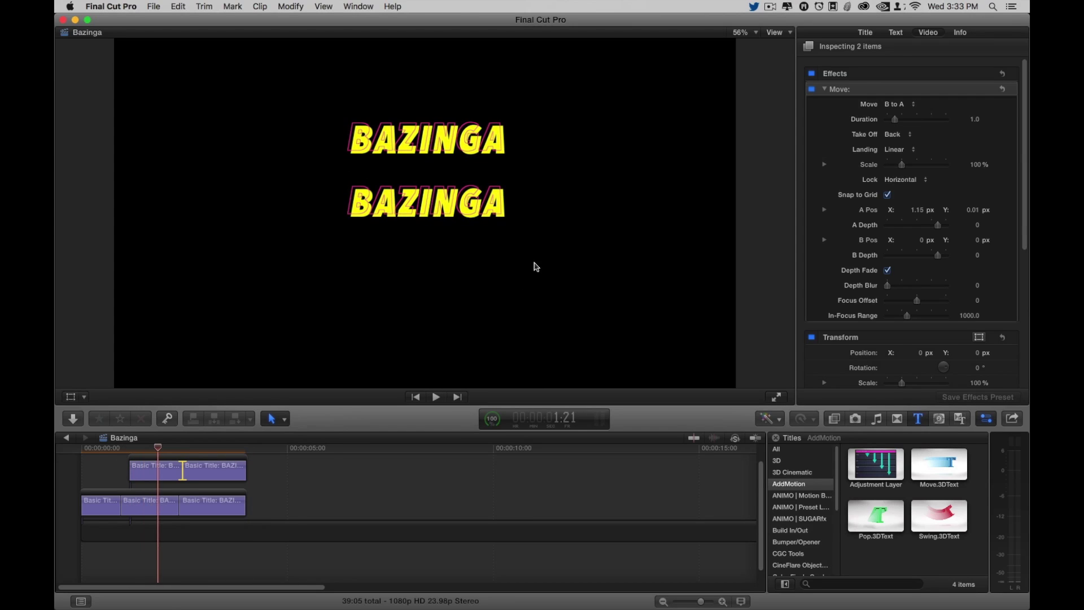
key("space")
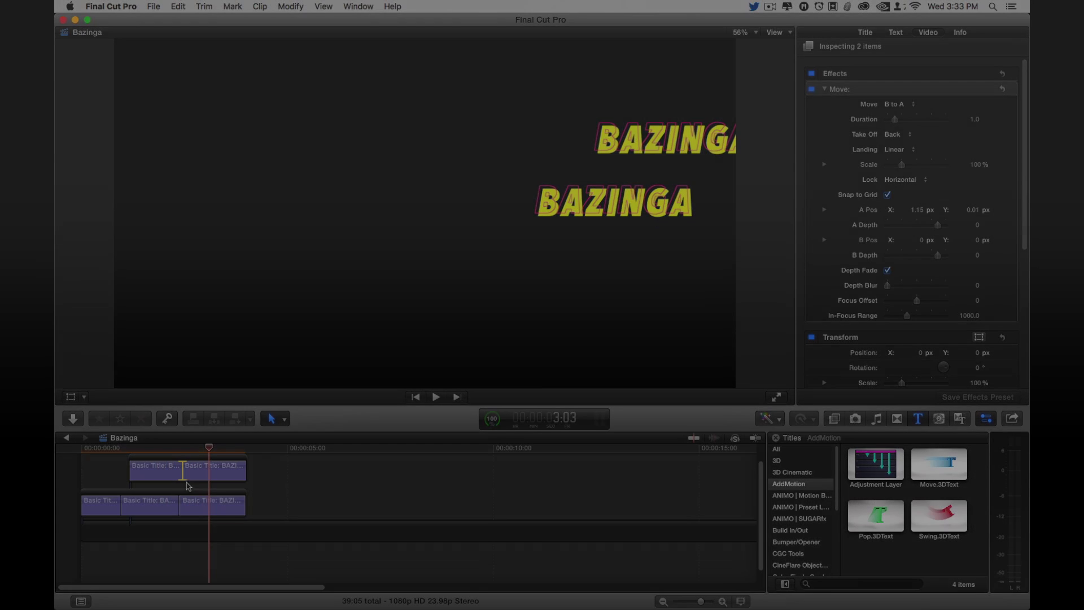